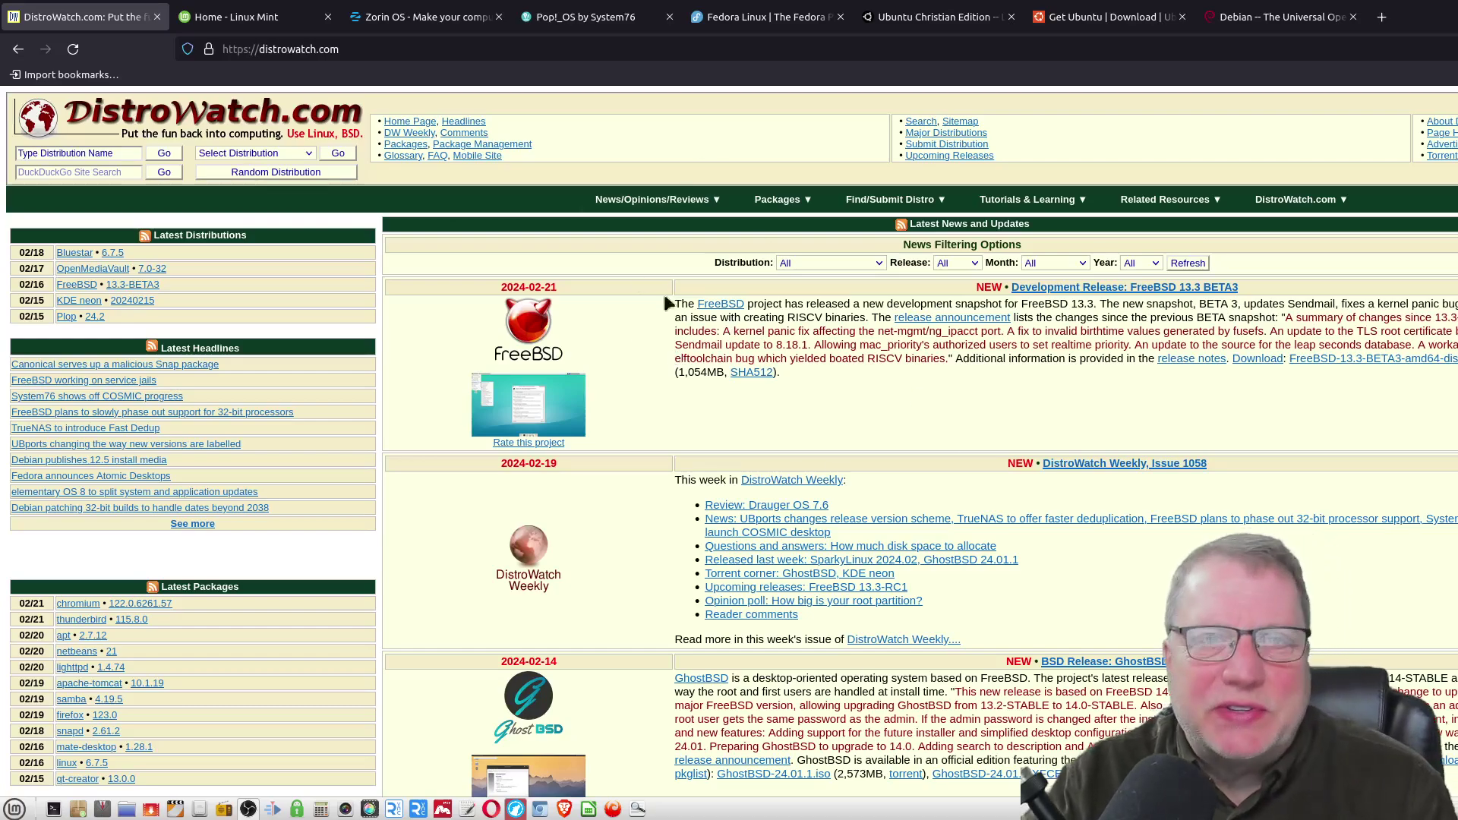
Step: Bring the linuxmint.com tab with the Linux Mint 21.3 homepage to the front
left_click(212, 19)
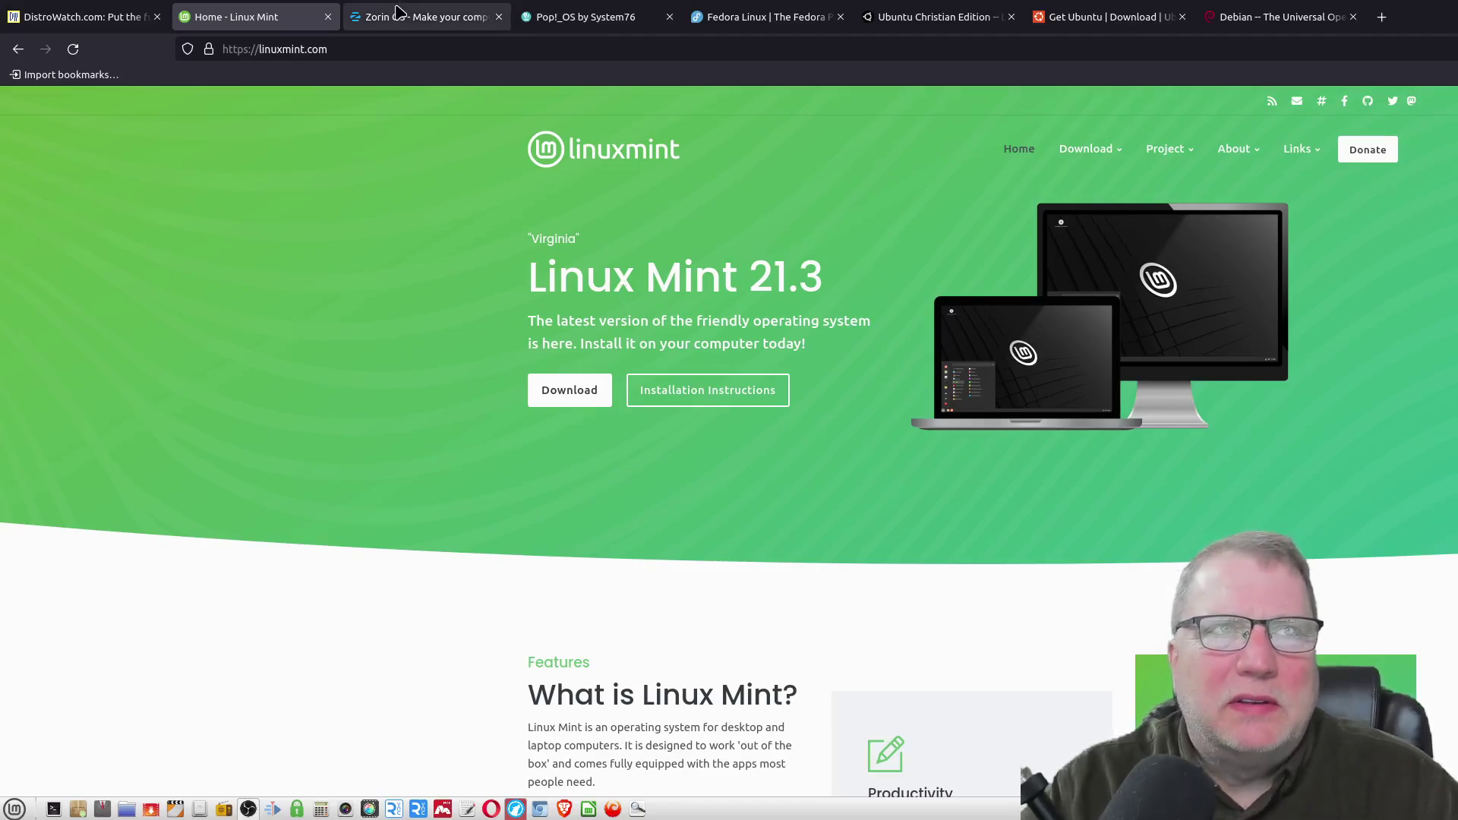
Step: Show the Zorin OS homepage with its rotating headline about making your computer better
left_click(413, 24)
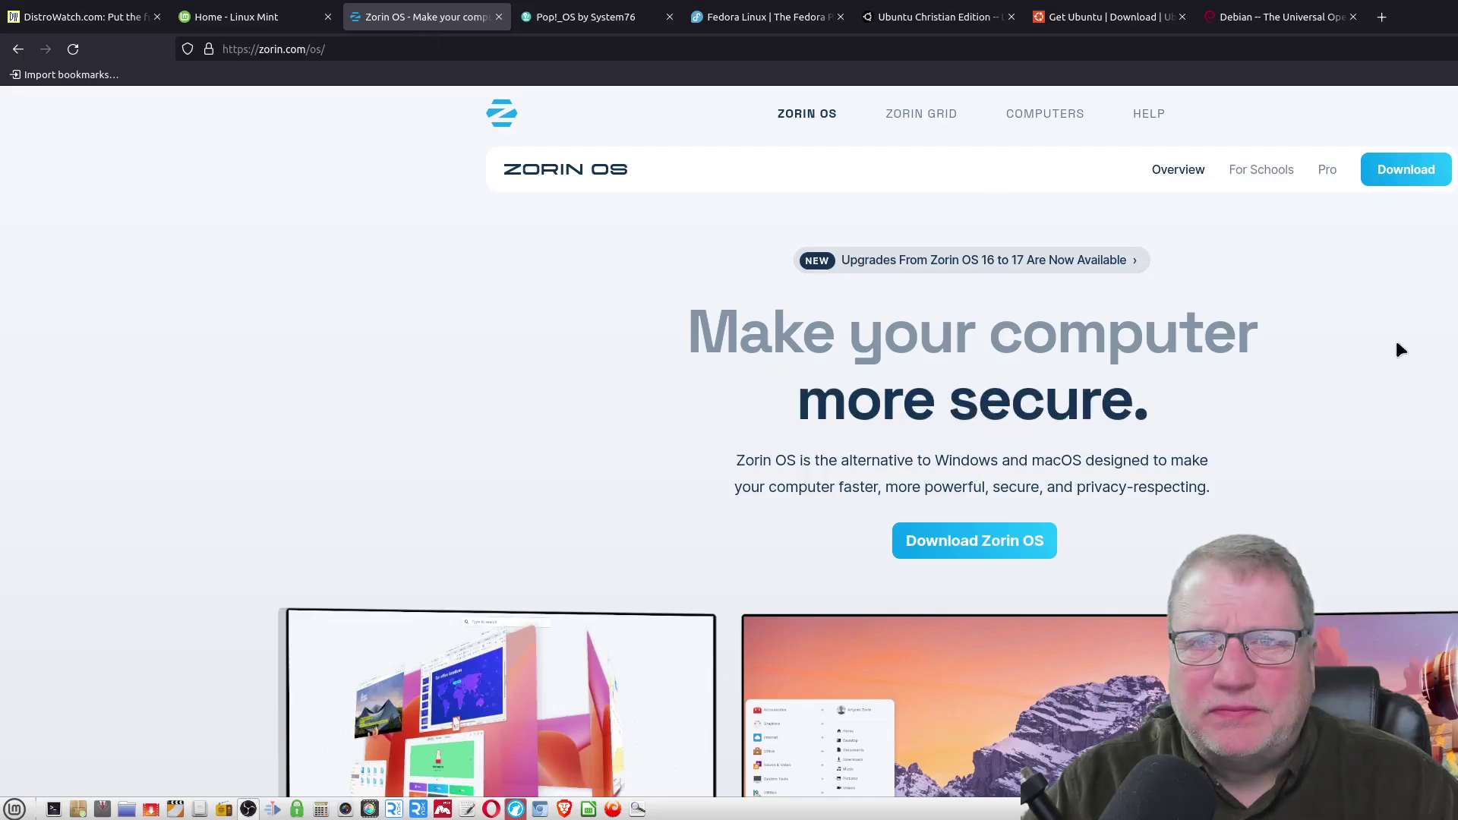
scroll(1400, 350, "down", 1)
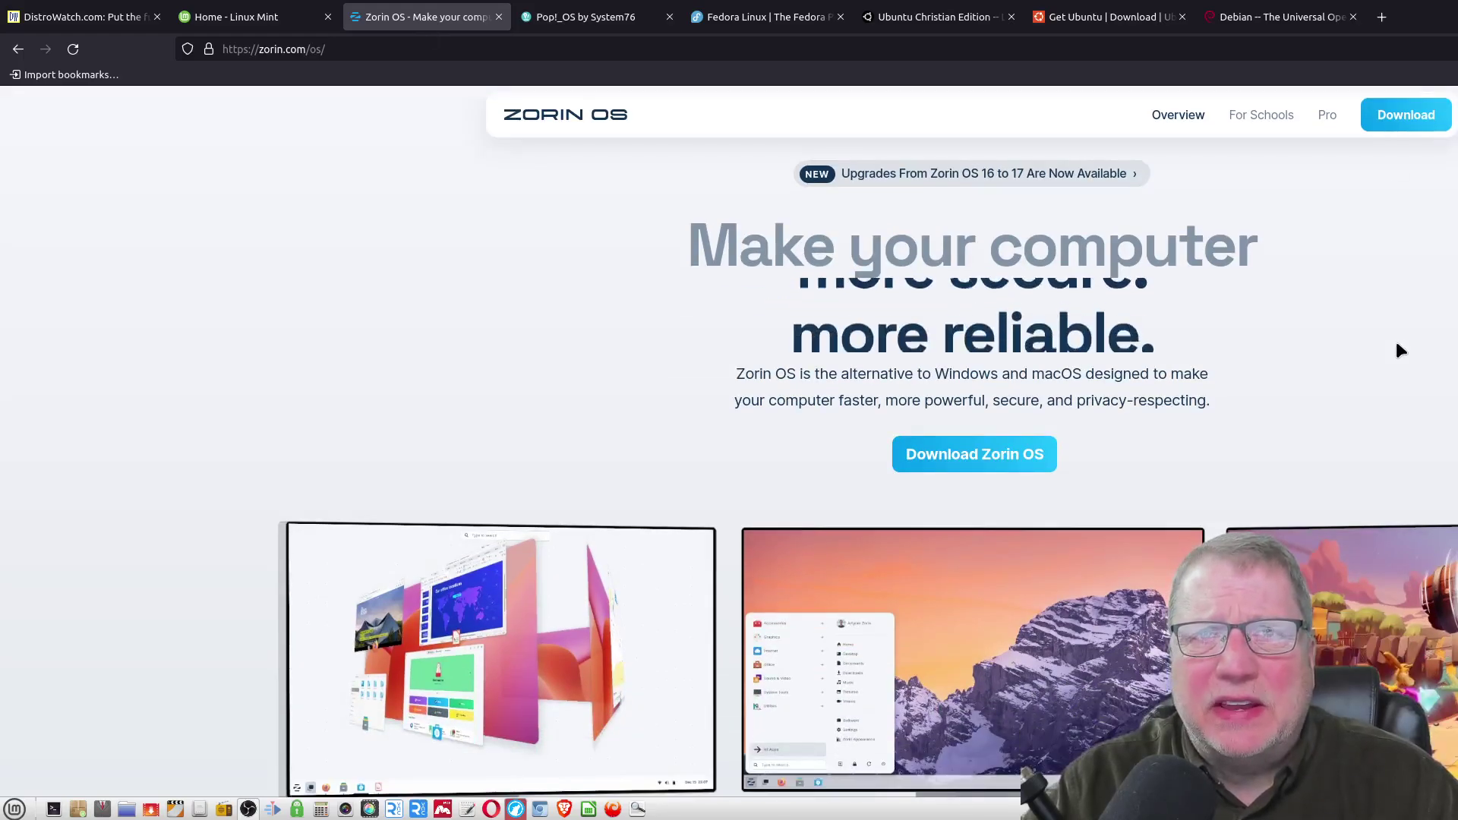
scroll(1392, 338, "down", 3)
scroll(1381, 330, "down", 2)
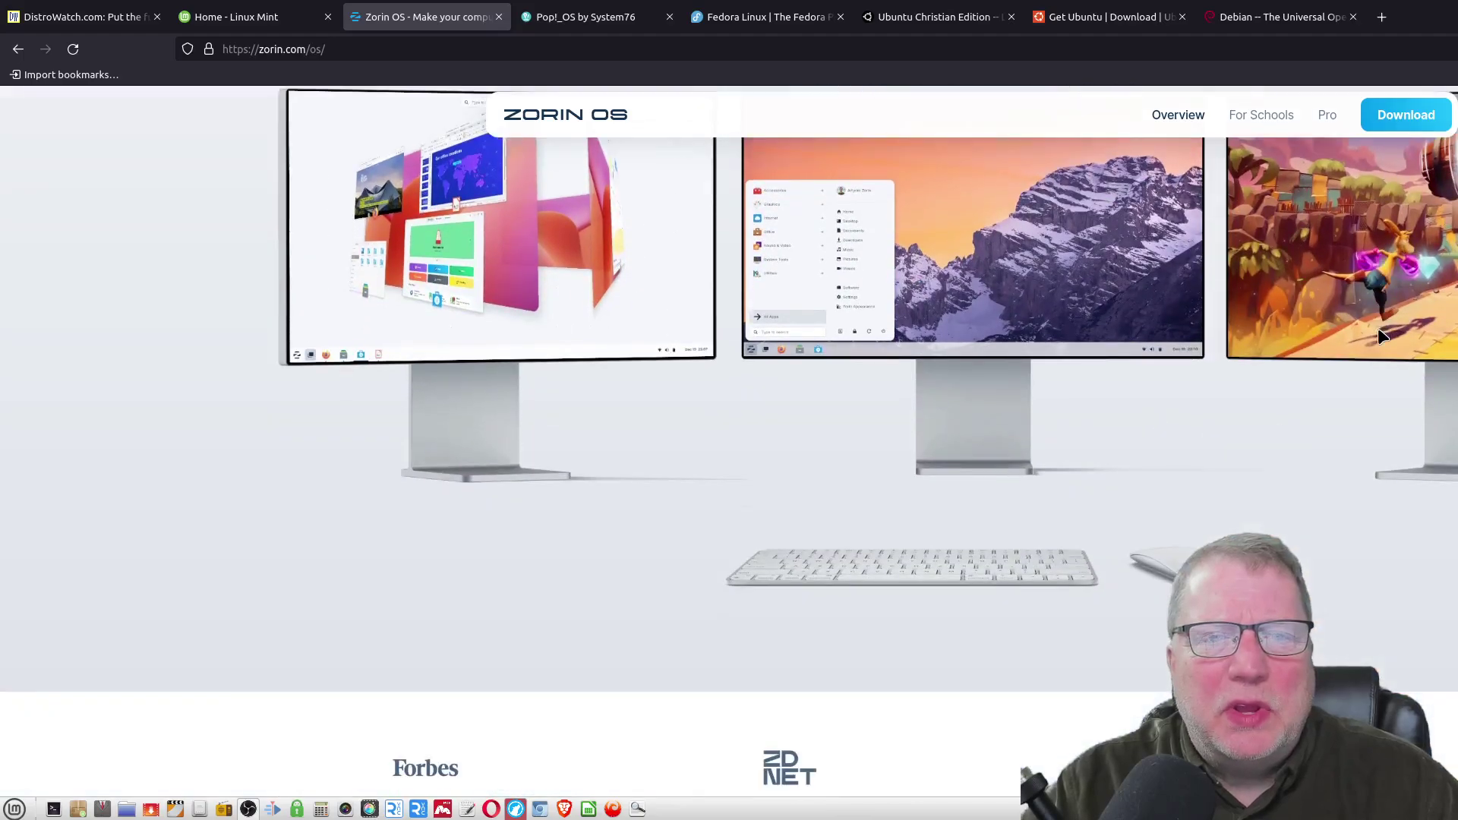
scroll(1377, 328, "down", 1)
scroll(1377, 328, "down", 2)
scroll(1376, 326, "down", 2)
scroll(1376, 335, "down", 2)
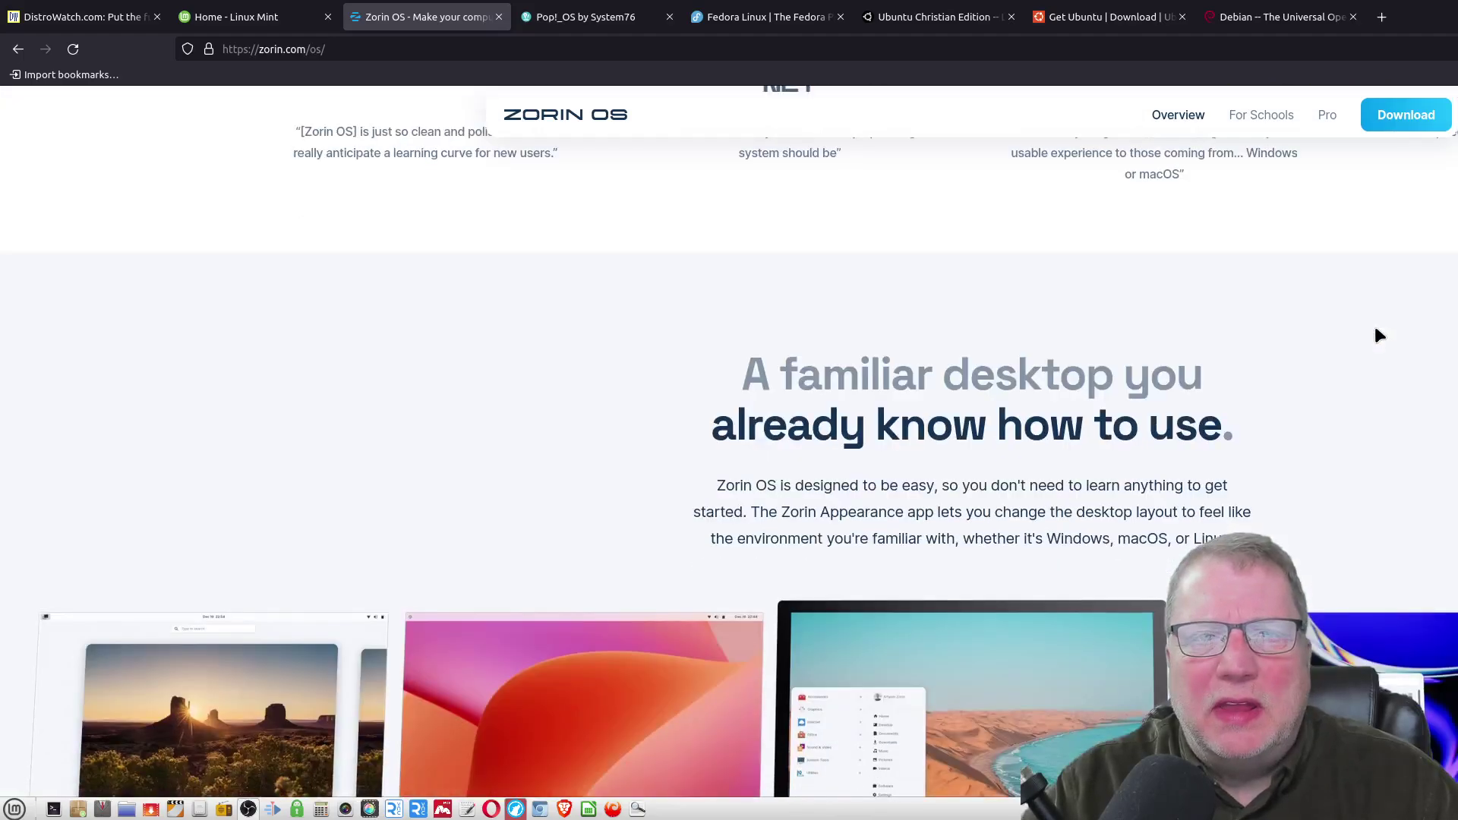
scroll(1373, 335, "down", 2)
scroll(1376, 336, "down", 1)
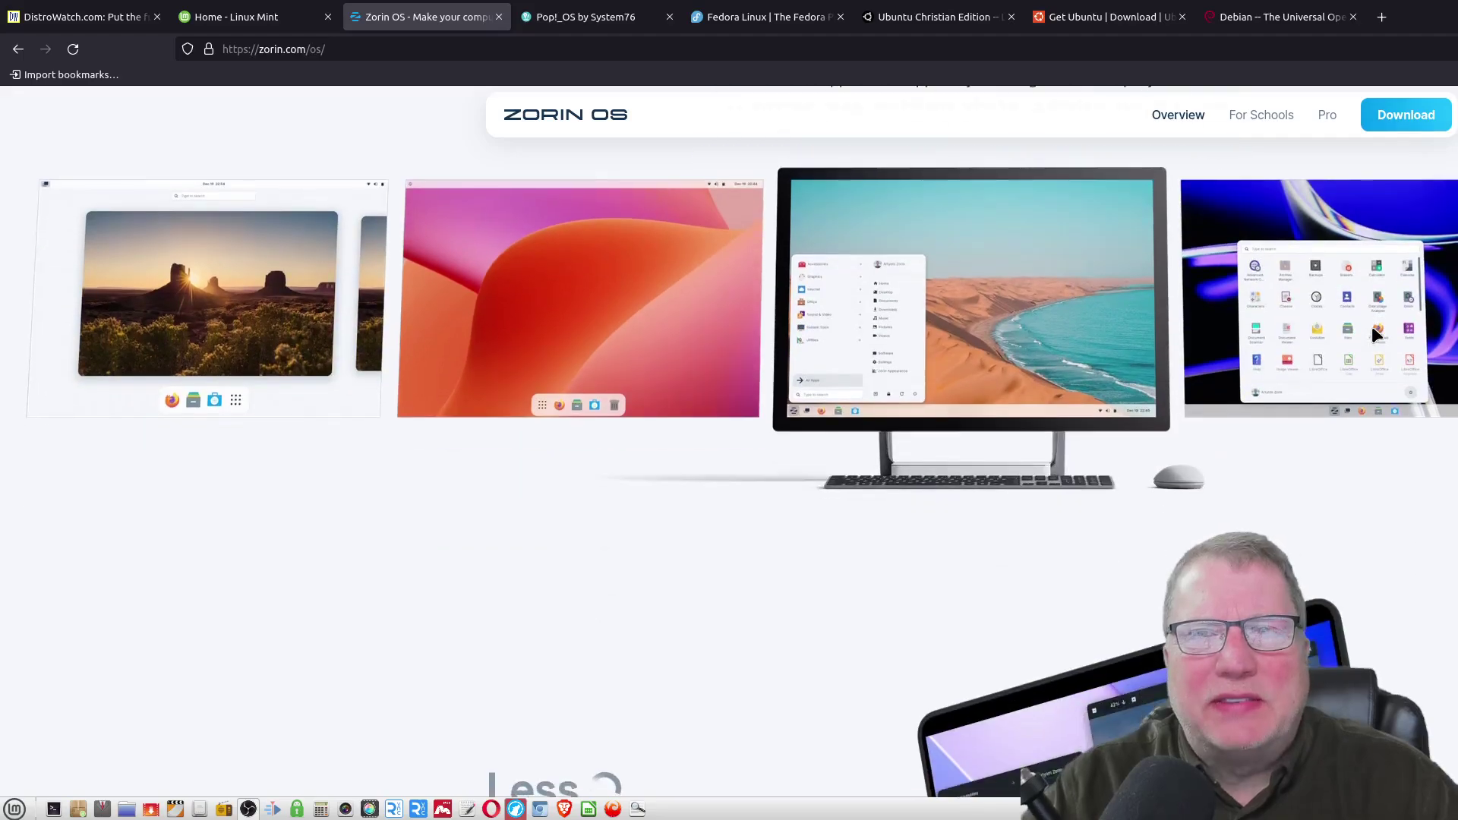
scroll(1374, 336, "down", 3)
scroll(1370, 328, "down", 1)
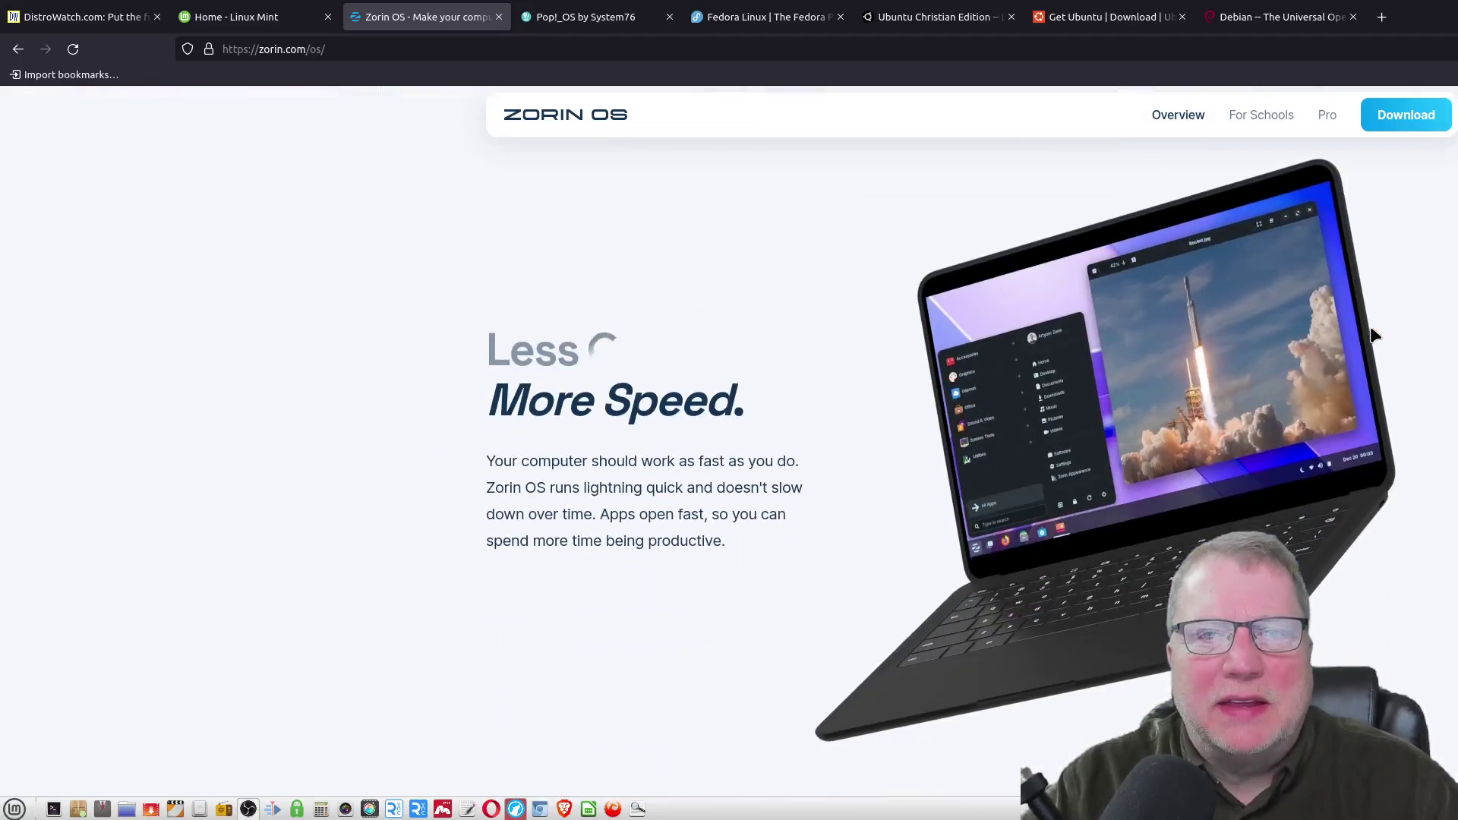
scroll(1367, 328, "down", 1)
scroll(1363, 328, "down", 2)
scroll(1365, 338, "down", 3)
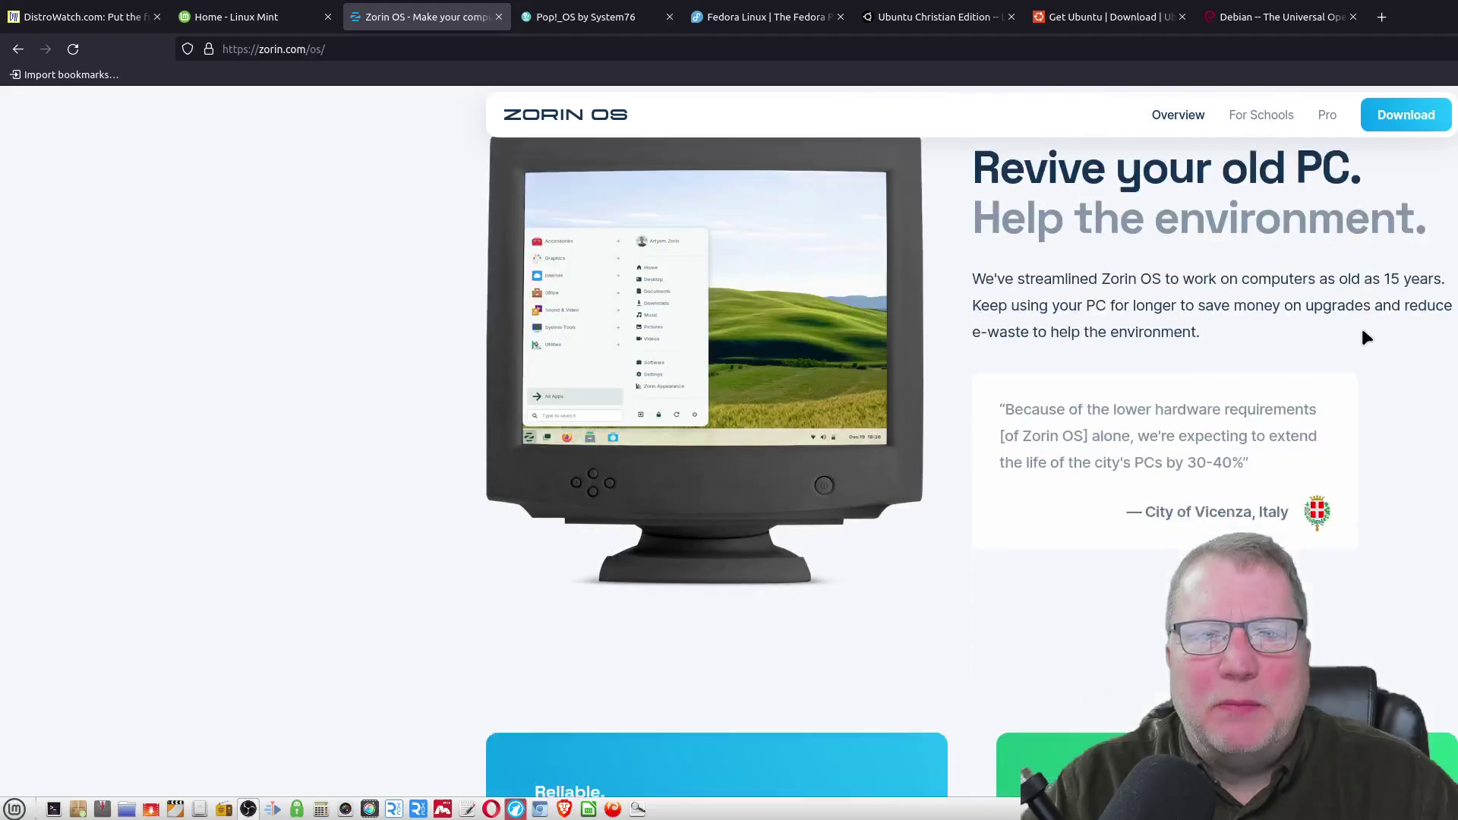
scroll(1364, 337, "down", 1)
scroll(1363, 338, "down", 3)
scroll(1362, 337, "down", 3)
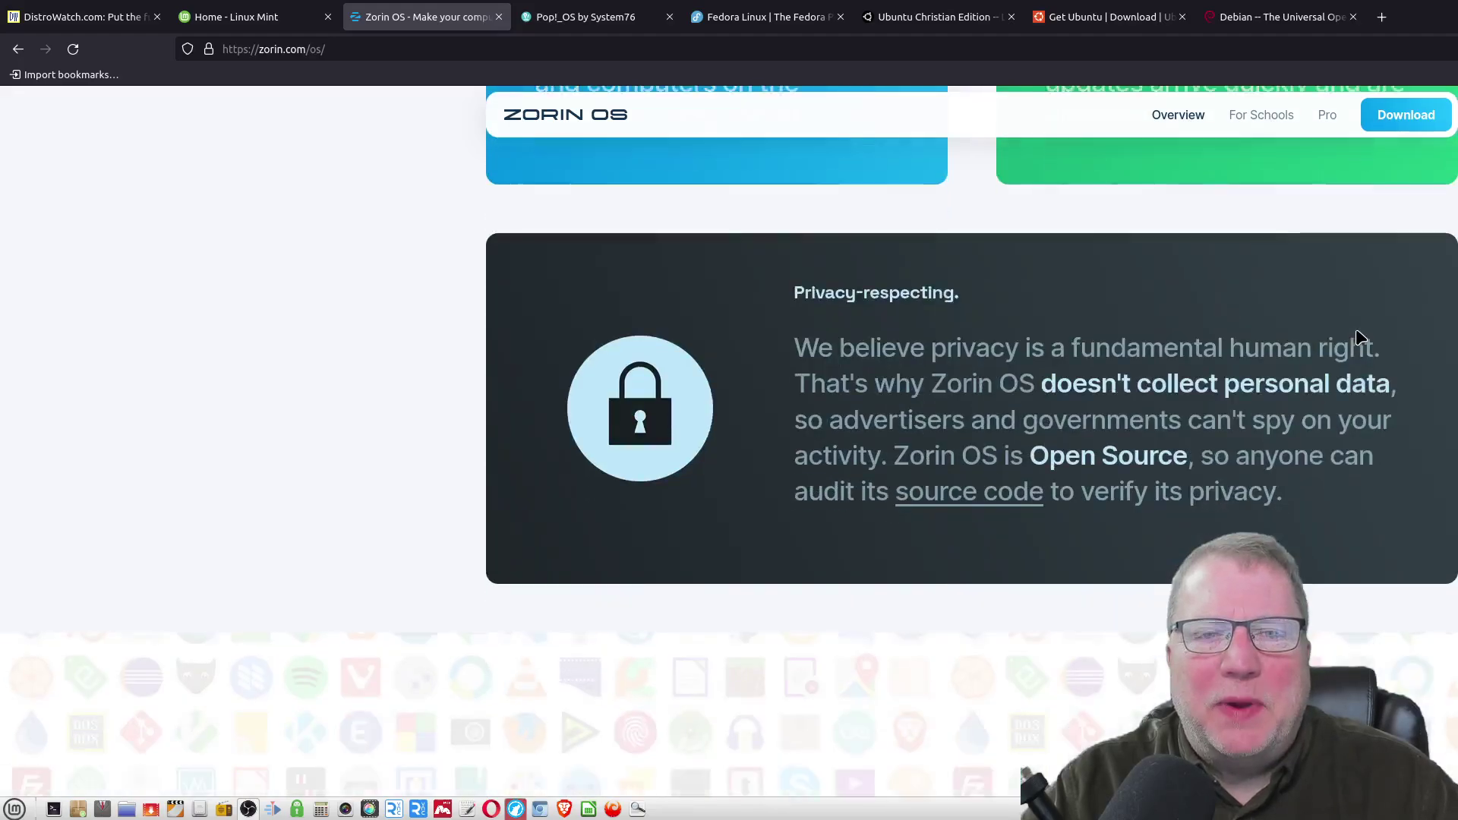
scroll(1359, 336, "down", 3)
scroll(1358, 336, "up", 5)
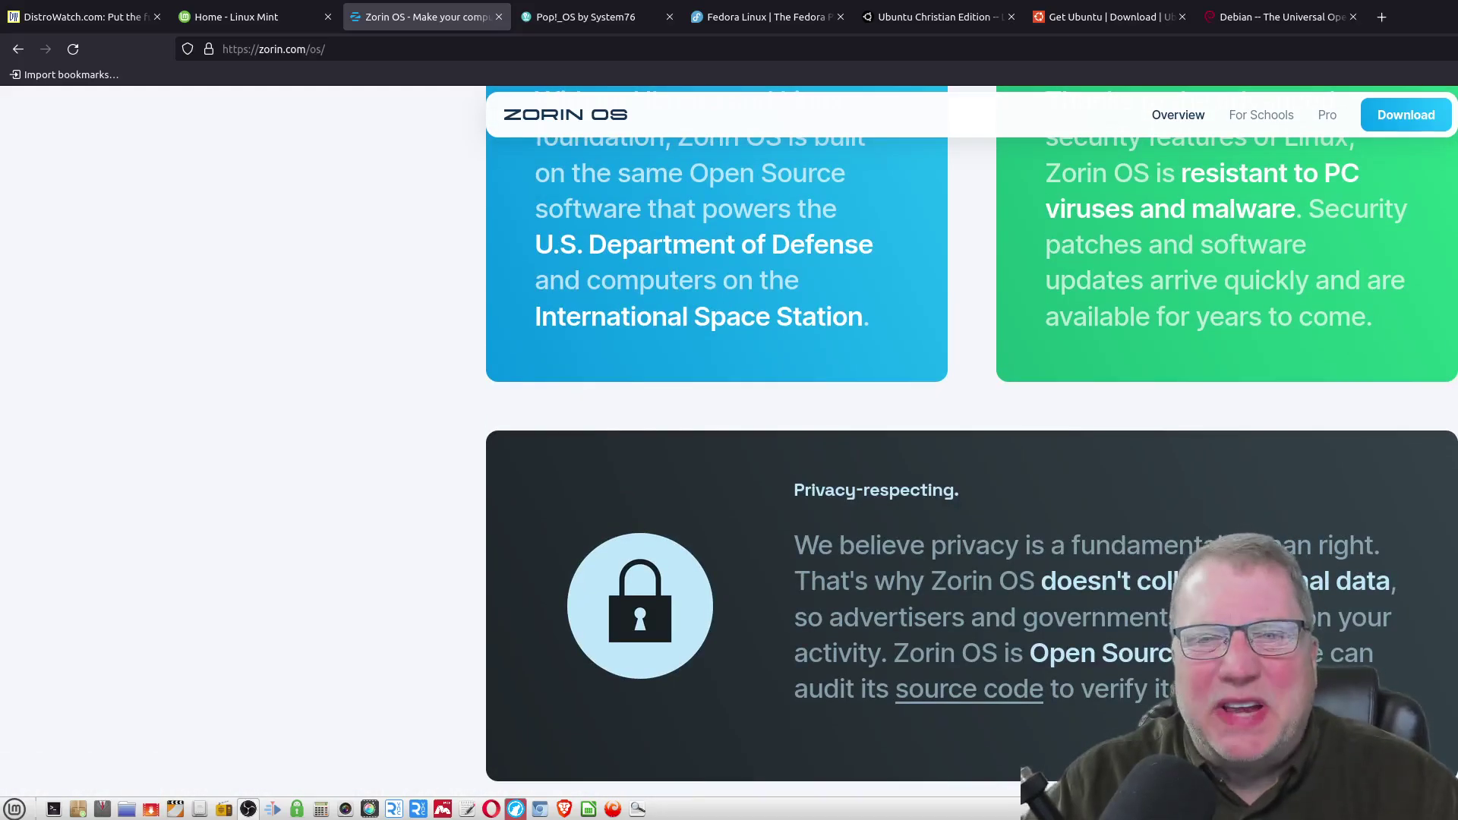
scroll(972, 455, "up", 3)
scroll(971, 456, "up", 3)
scroll(971, 456, "up", 3)
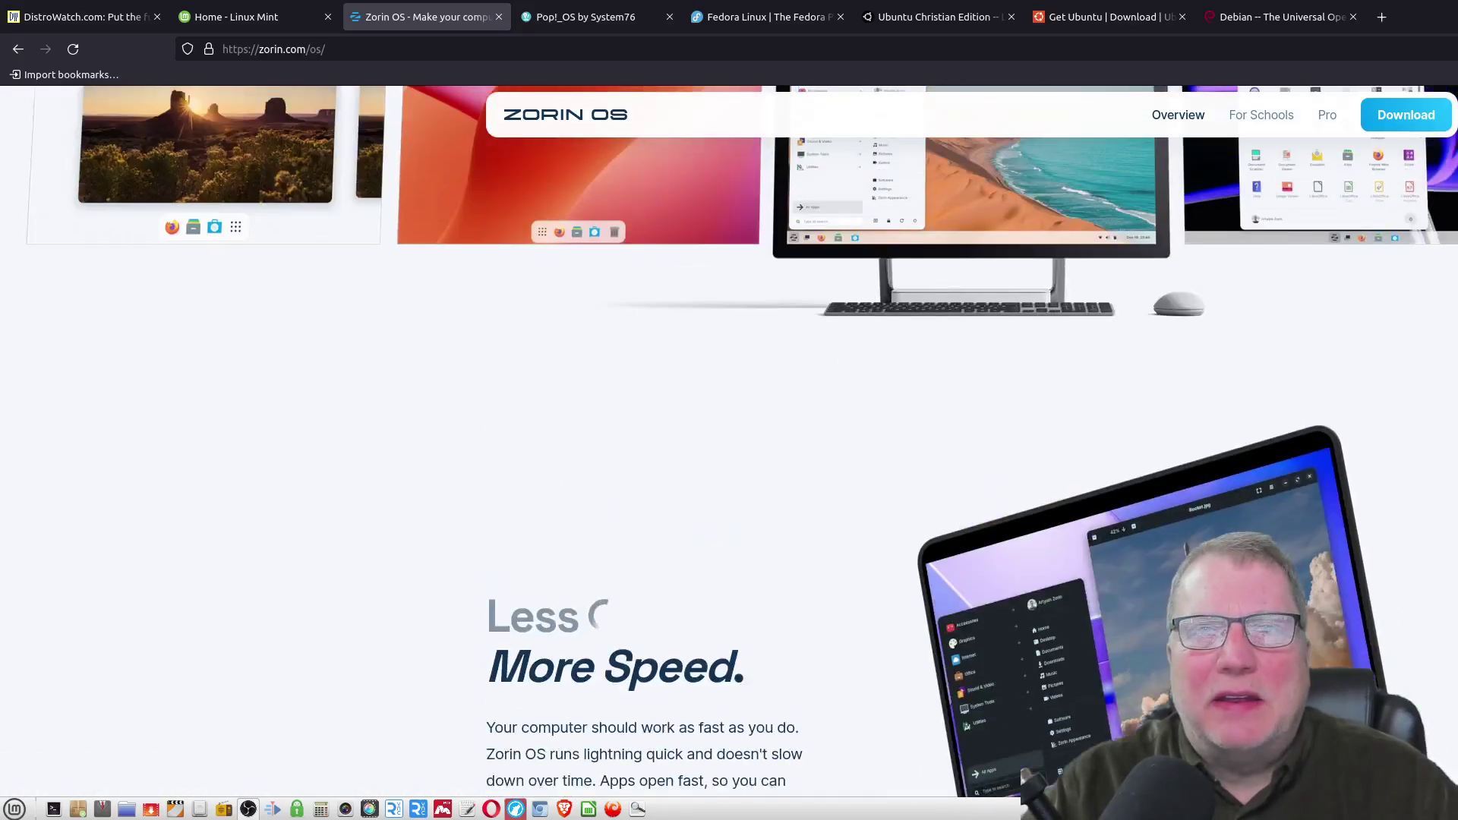
scroll(730, 455, "up", 5)
scroll(729, 455, "up", 5)
scroll(730, 456, "up", 5)
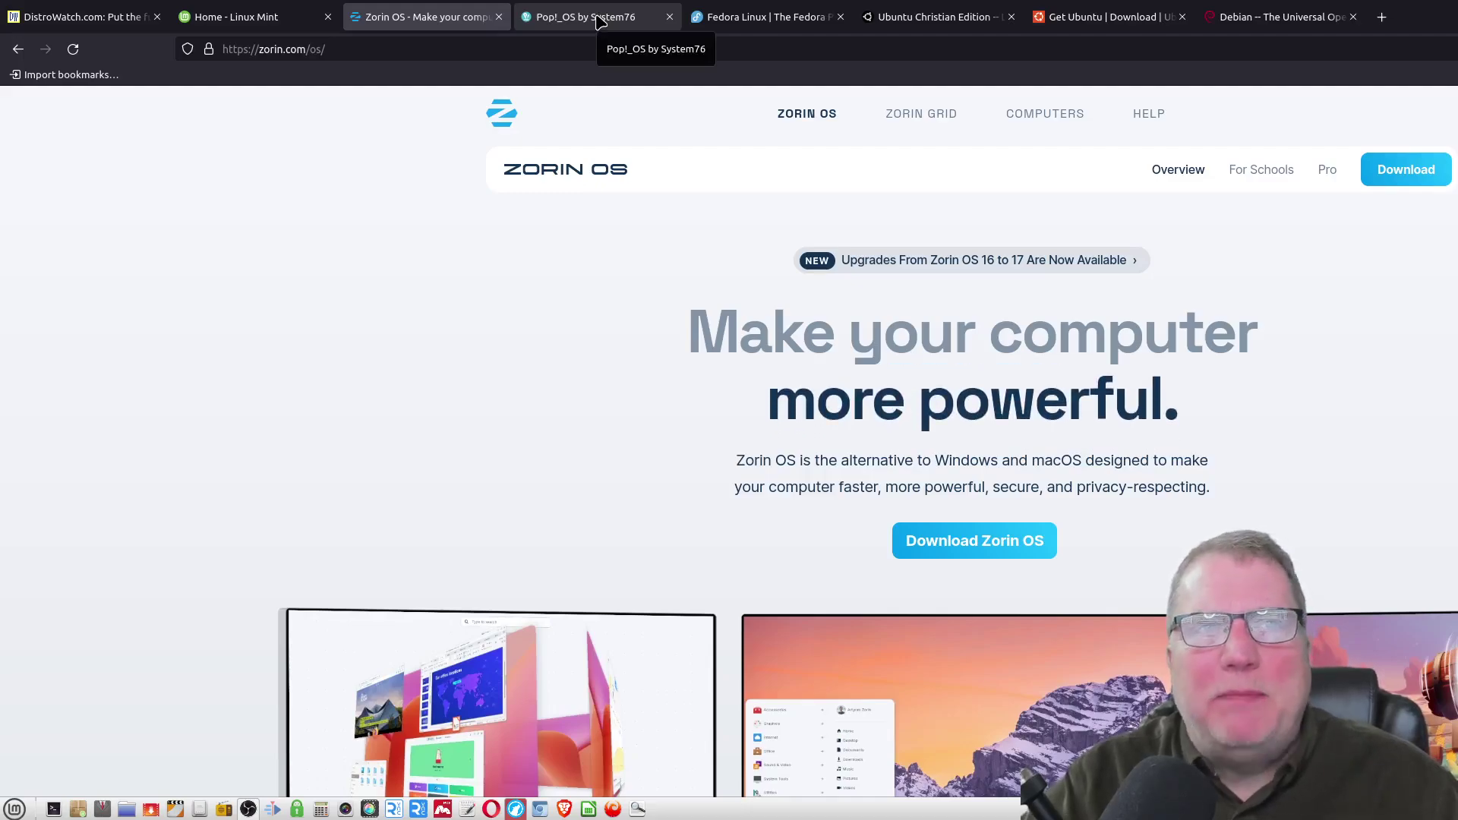
left_click(279, 18)
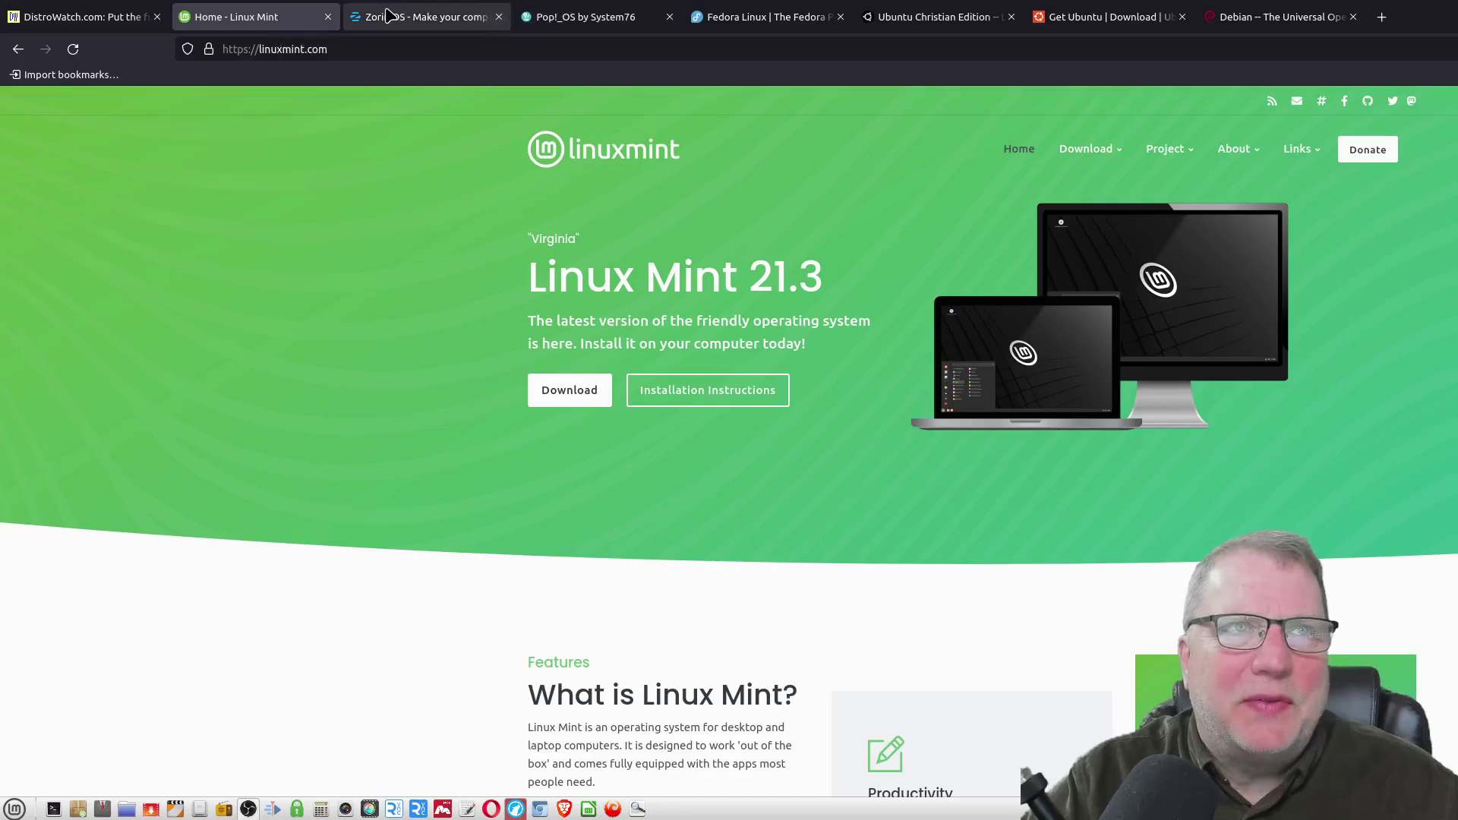
left_click(407, 17)
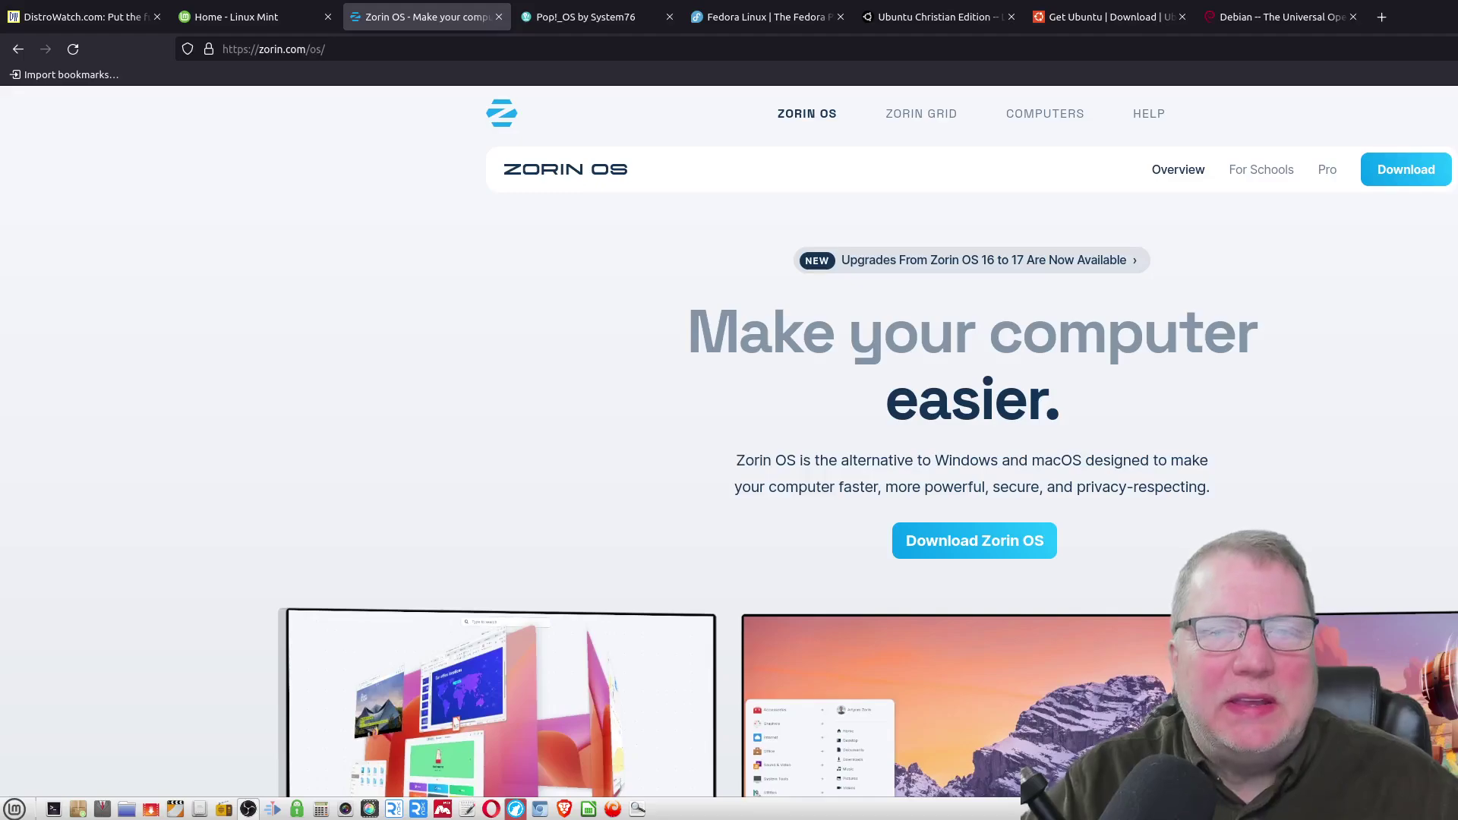
Step: Go from the pop.system76.com page to the Fedora Linux homepage
left_click(570, 17)
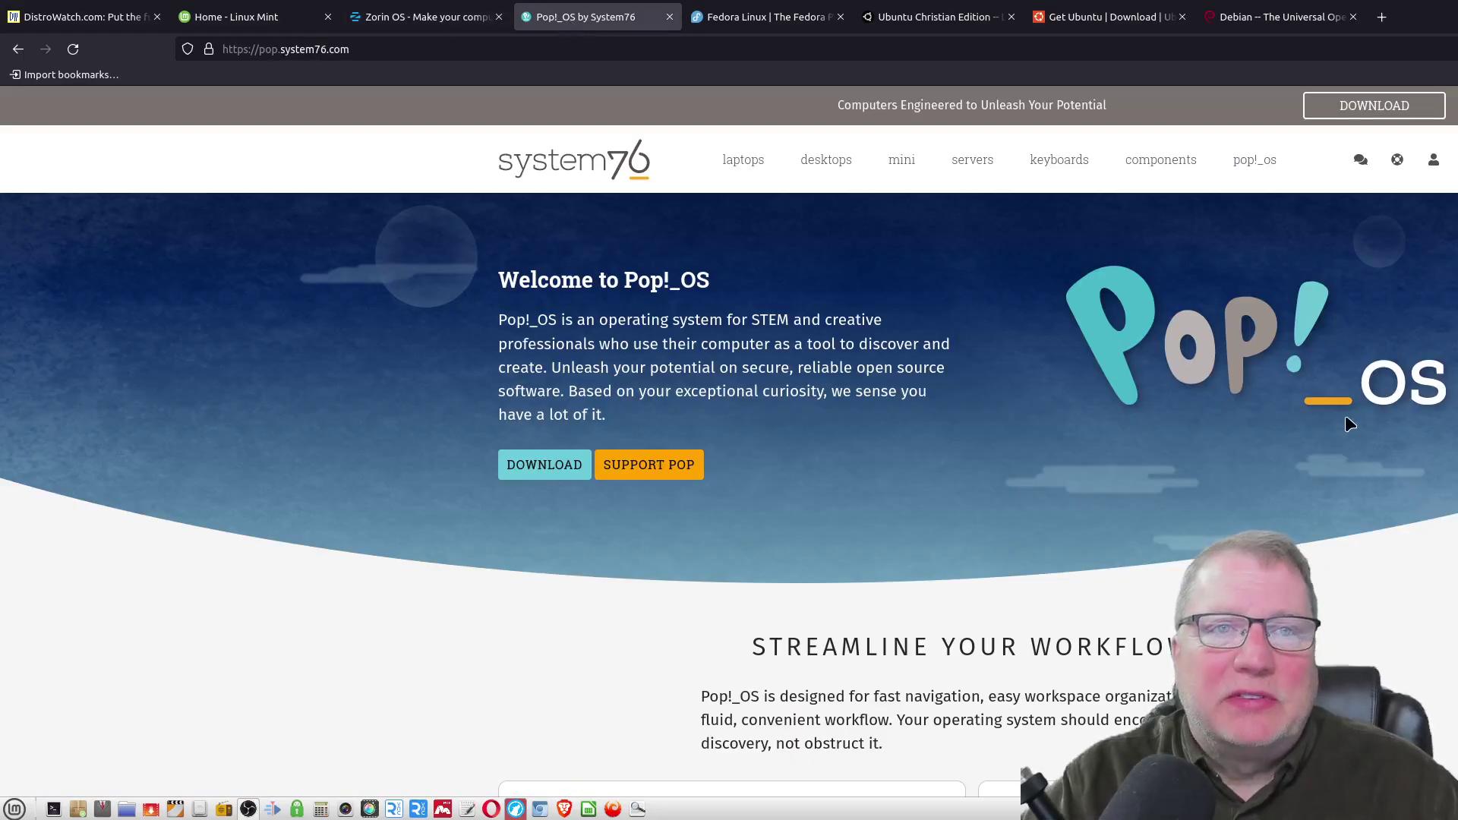
scroll(1322, 404, "down", 5)
scroll(1306, 398, "down", 1)
scroll(1302, 399, "down", 5)
scroll(1297, 396, "down", 5)
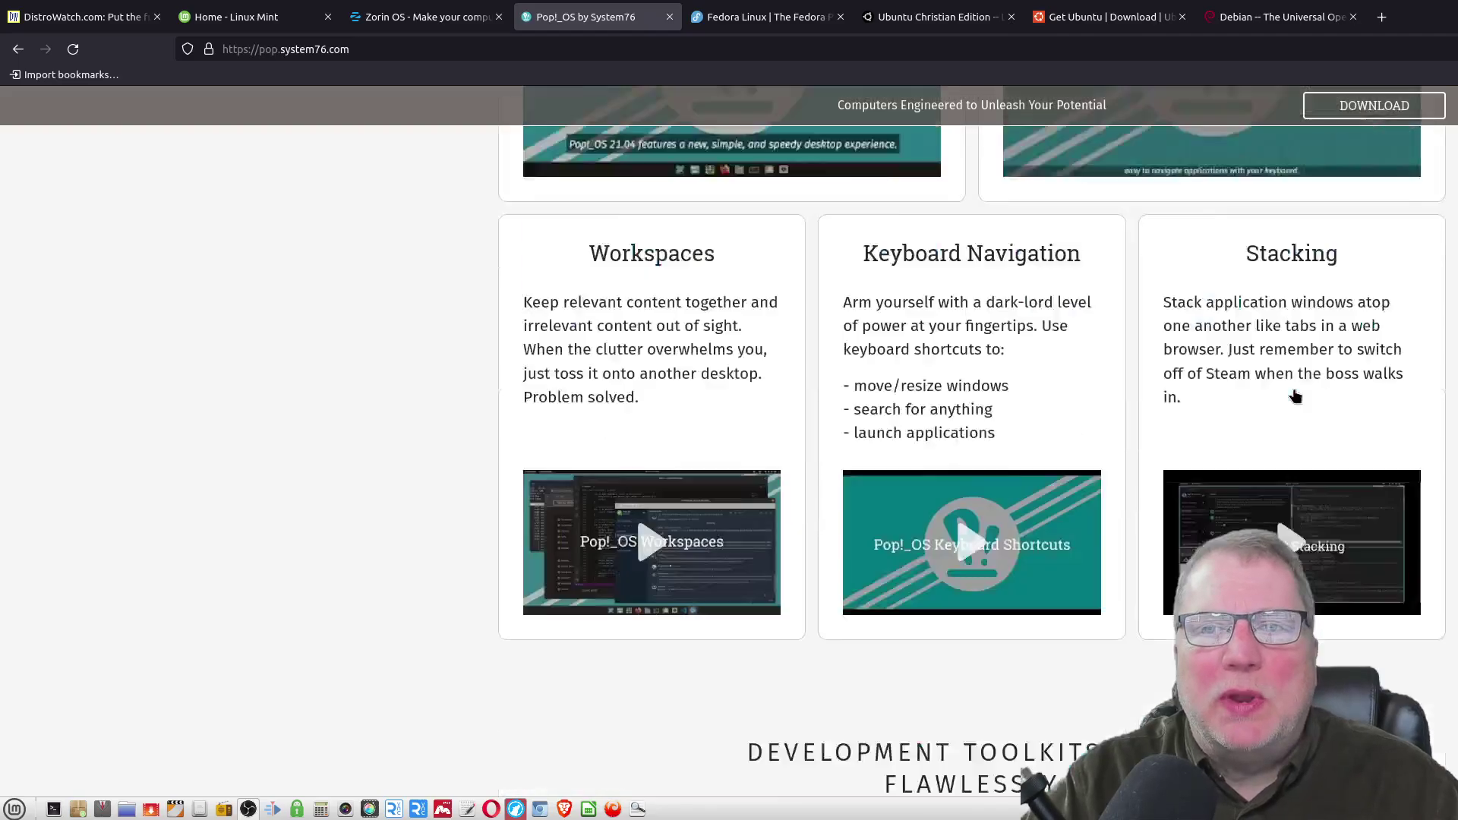
scroll(1295, 395, "down", 3)
scroll(1295, 395, "down", 3)
scroll(1295, 392, "down", 5)
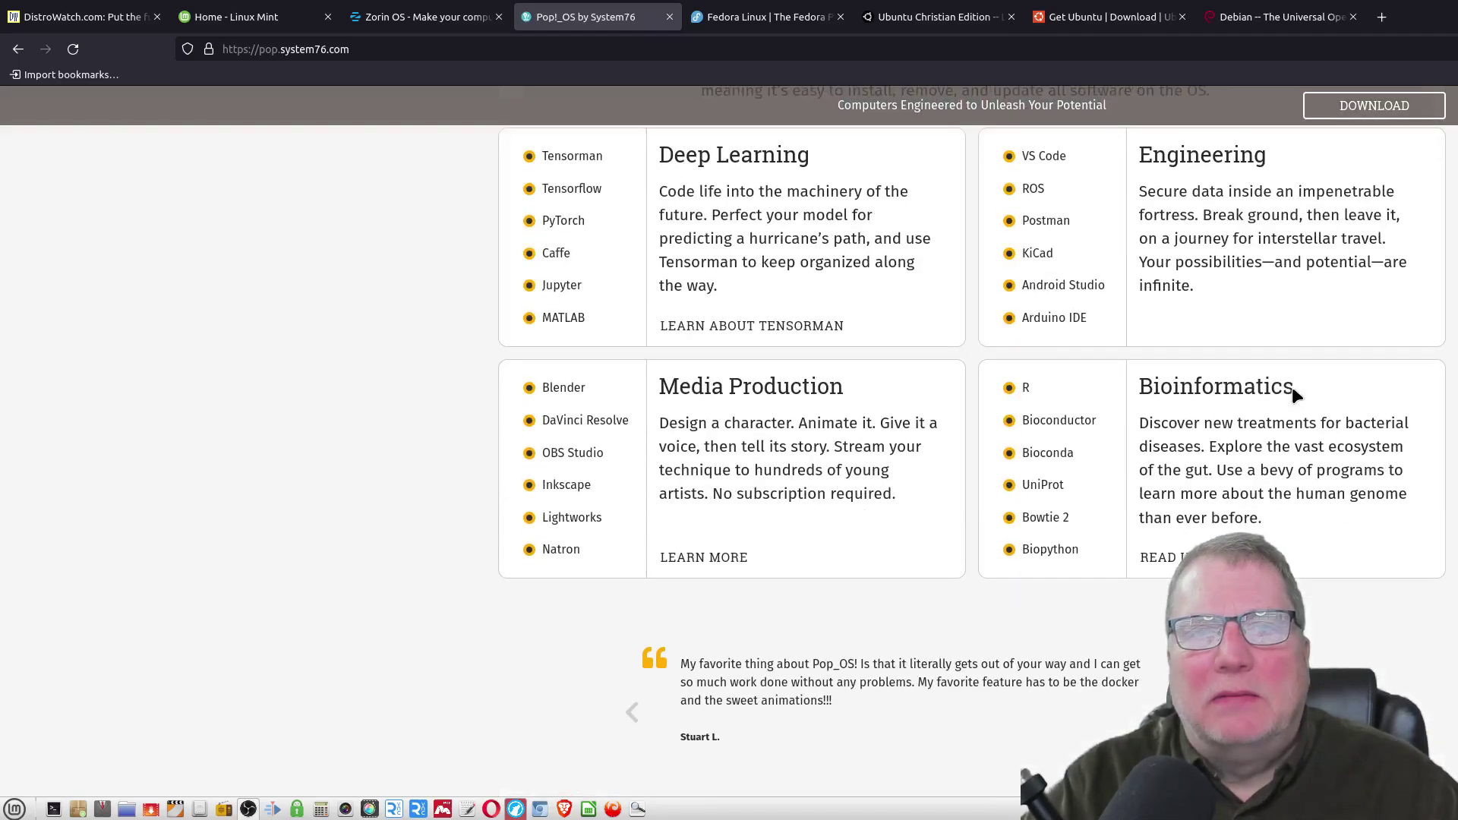
scroll(1292, 385, "up", 10)
scroll(1292, 384, "up", 8)
scroll(1292, 381, "up", 8)
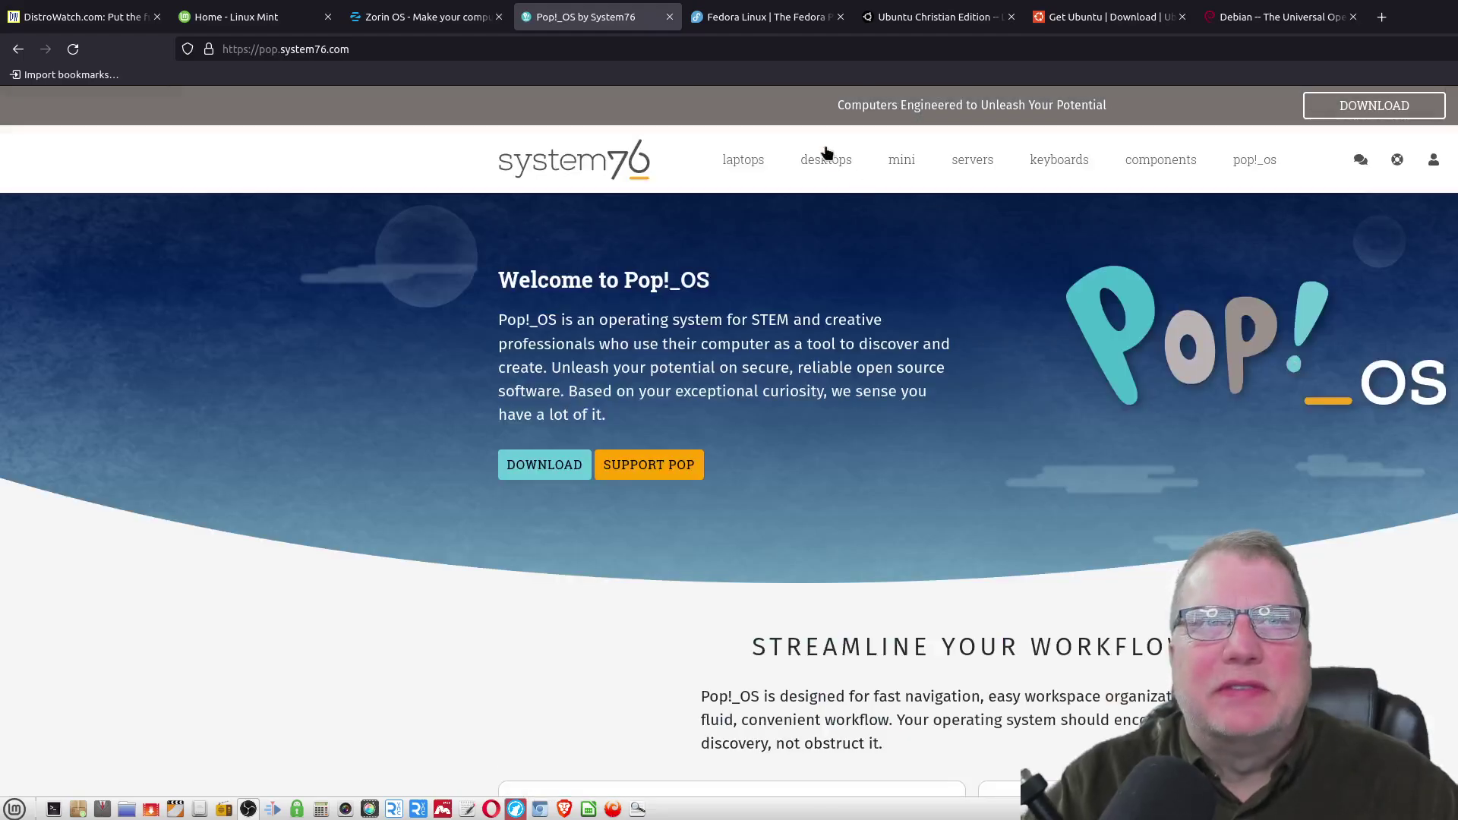
left_click(761, 18)
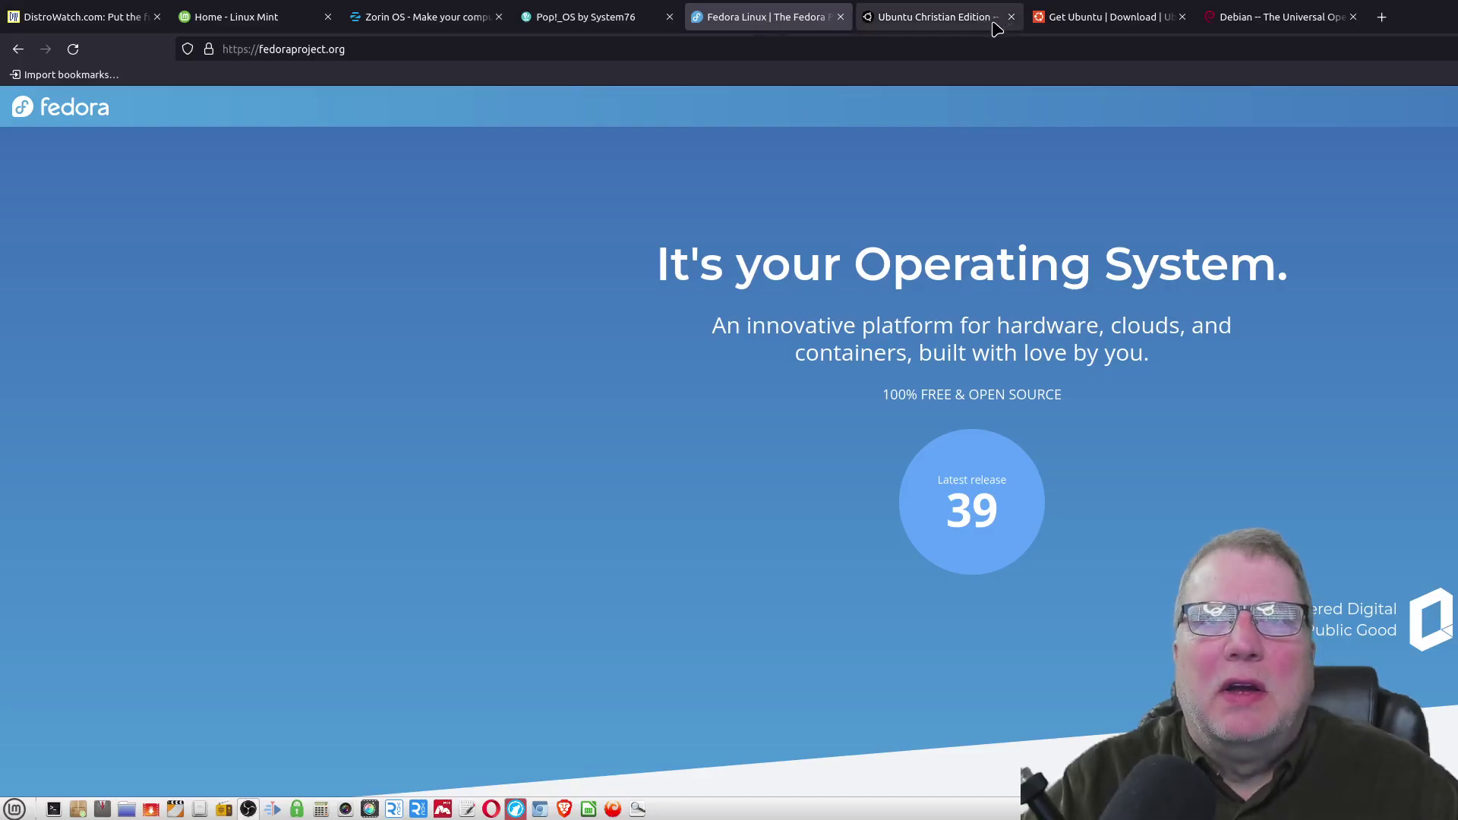
Step: View Ubuntu downloads, accepting all trackers, then Debian, ending on Linux Mint
left_click(1080, 19)
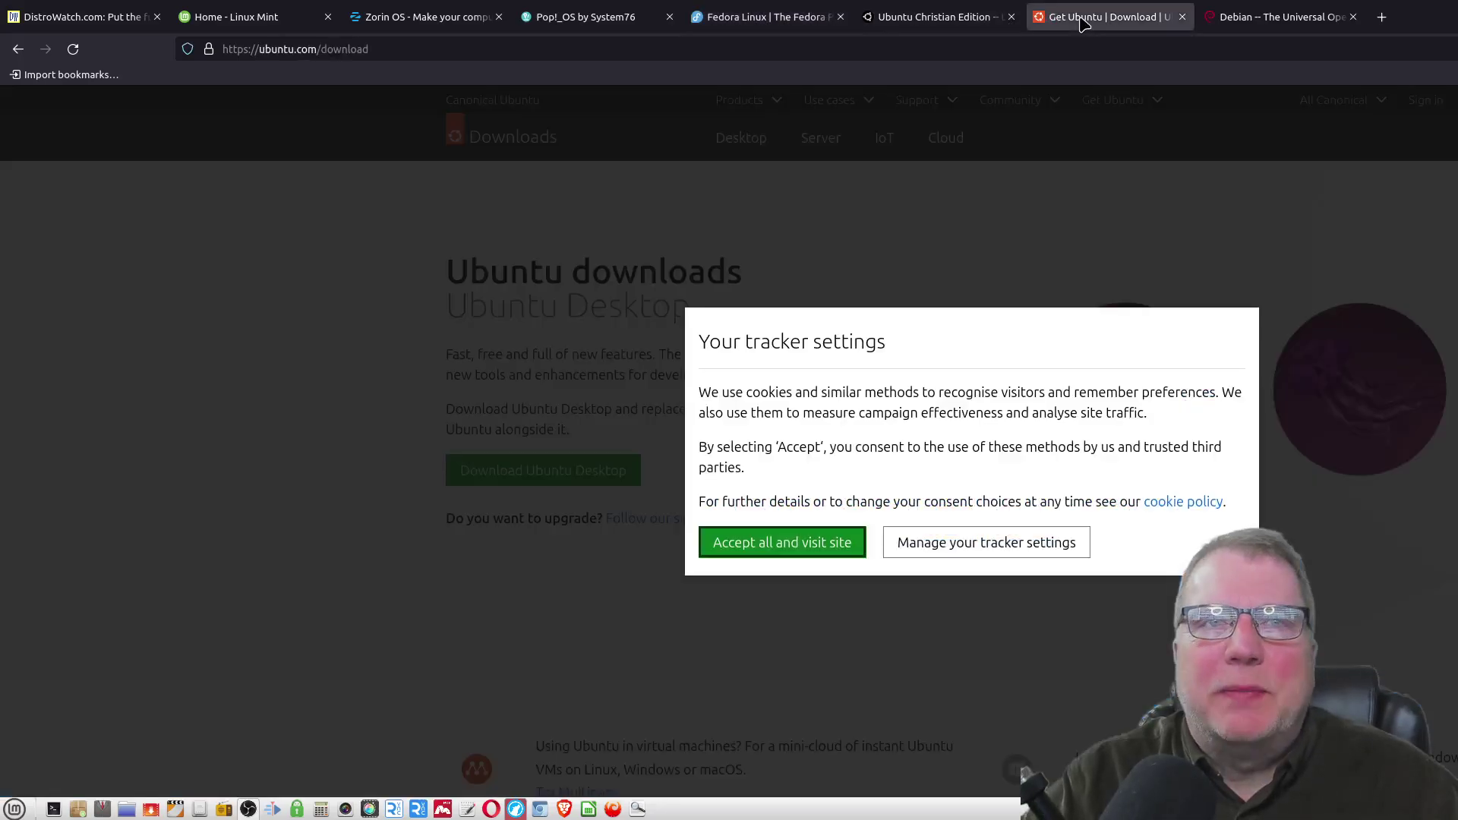
left_click(784, 544)
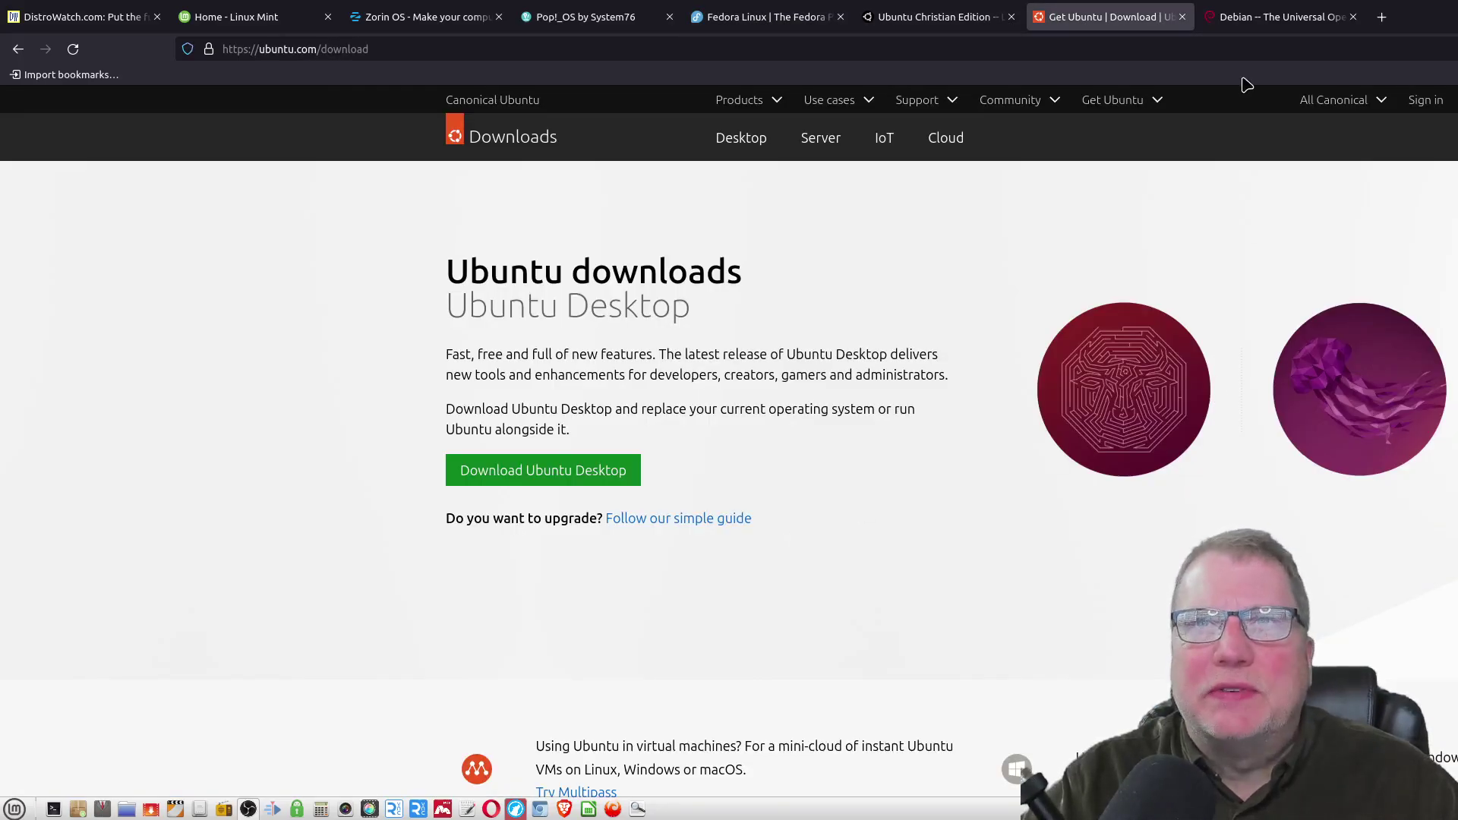
left_click(1270, 19)
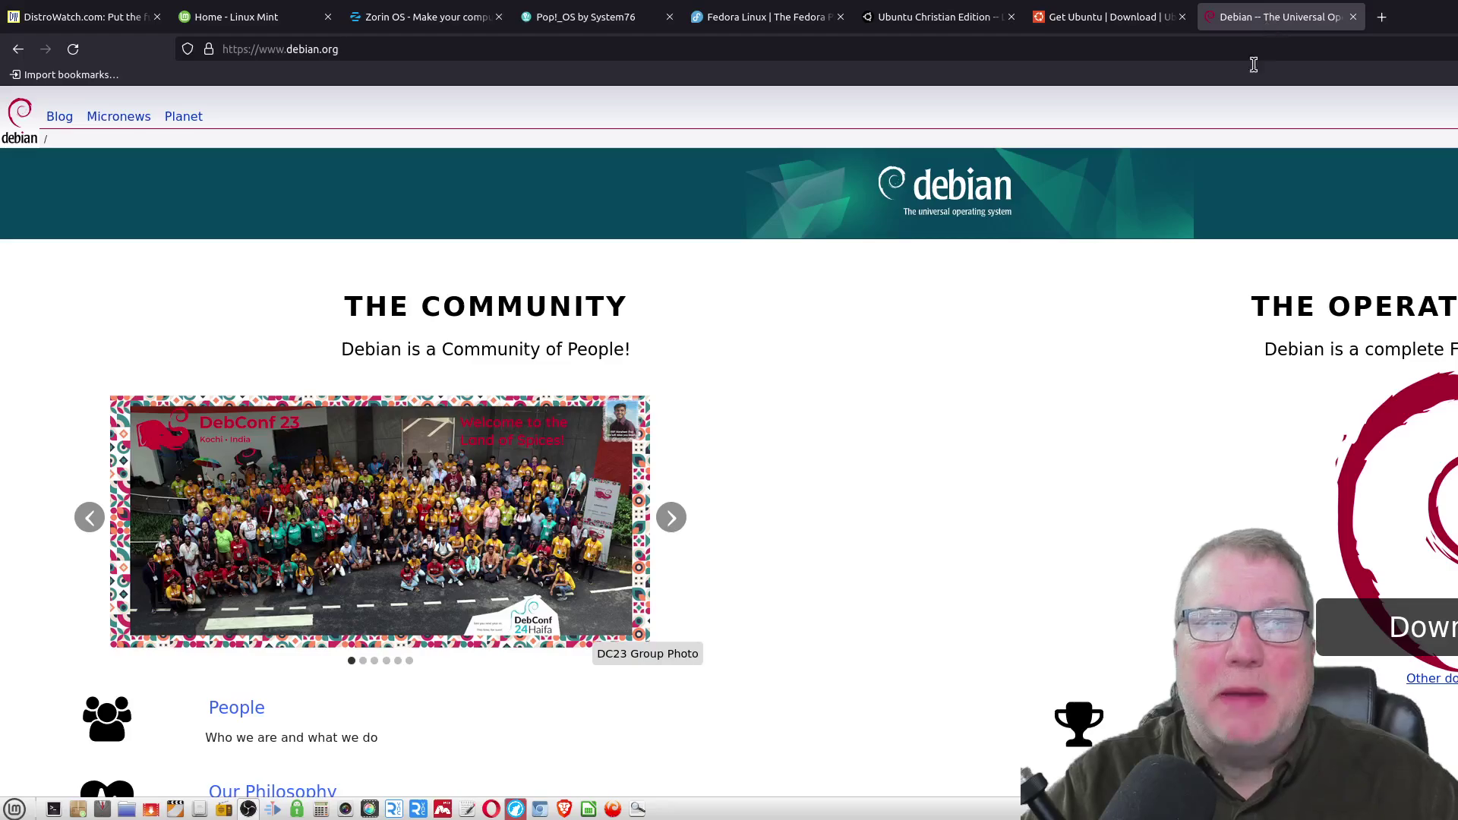
left_click(242, 20)
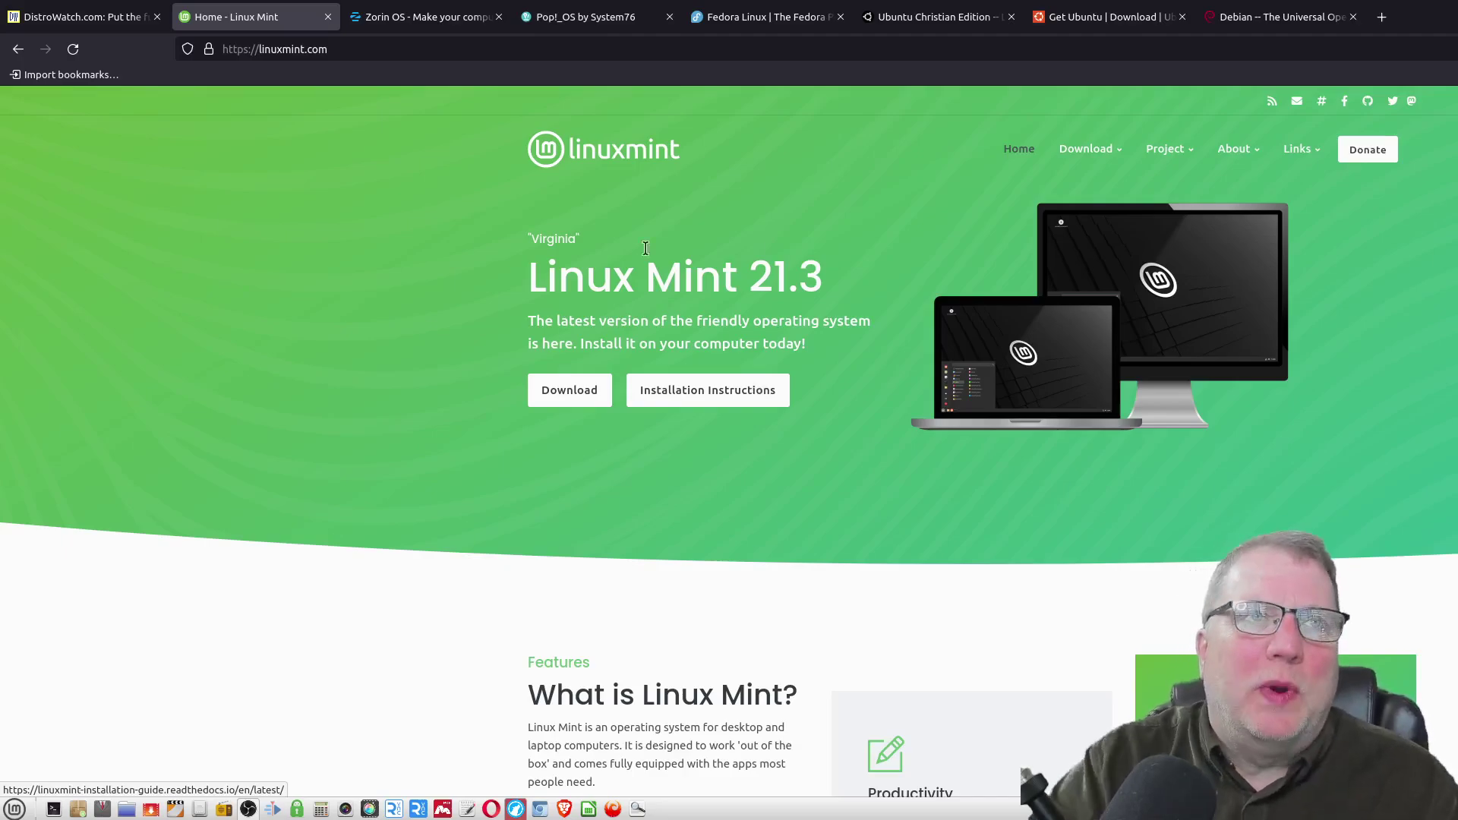
Step: Alternate between the Zorin OS, Pop!_OS and Ubuntu downloads pages, ending on Zorin OS
left_click(393, 17)
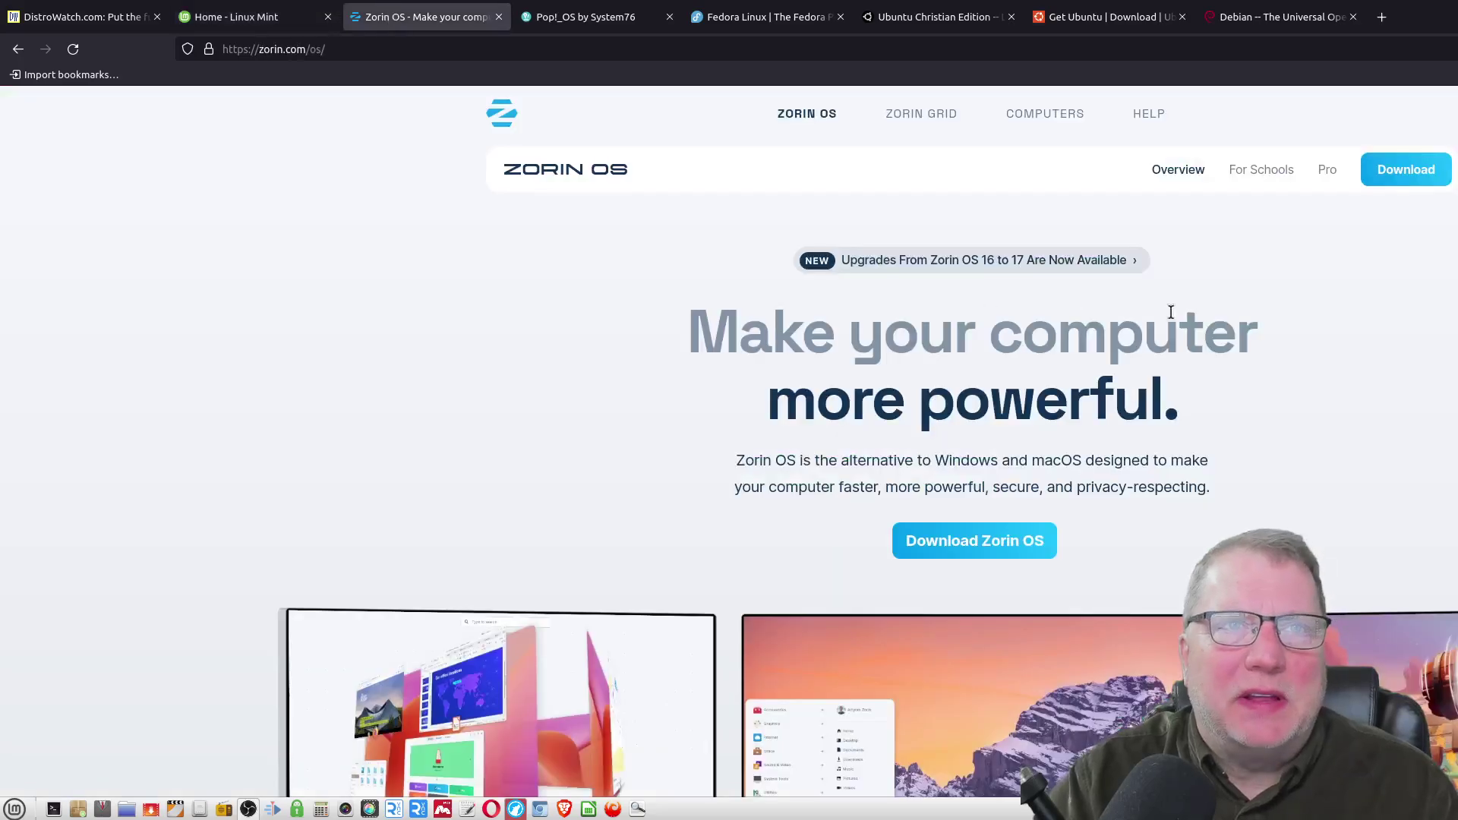
left_click(583, 26)
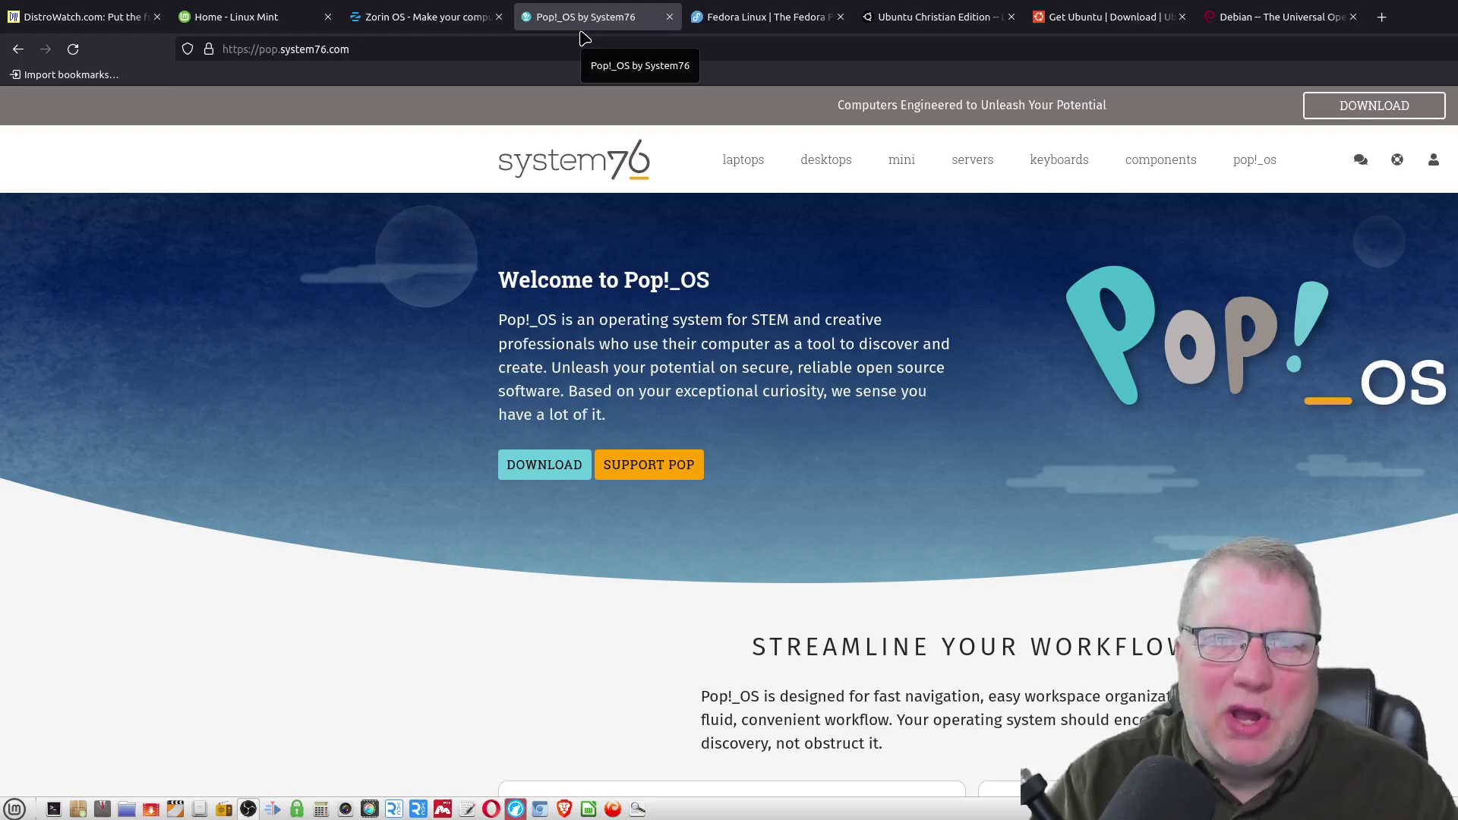
left_click(412, 16)
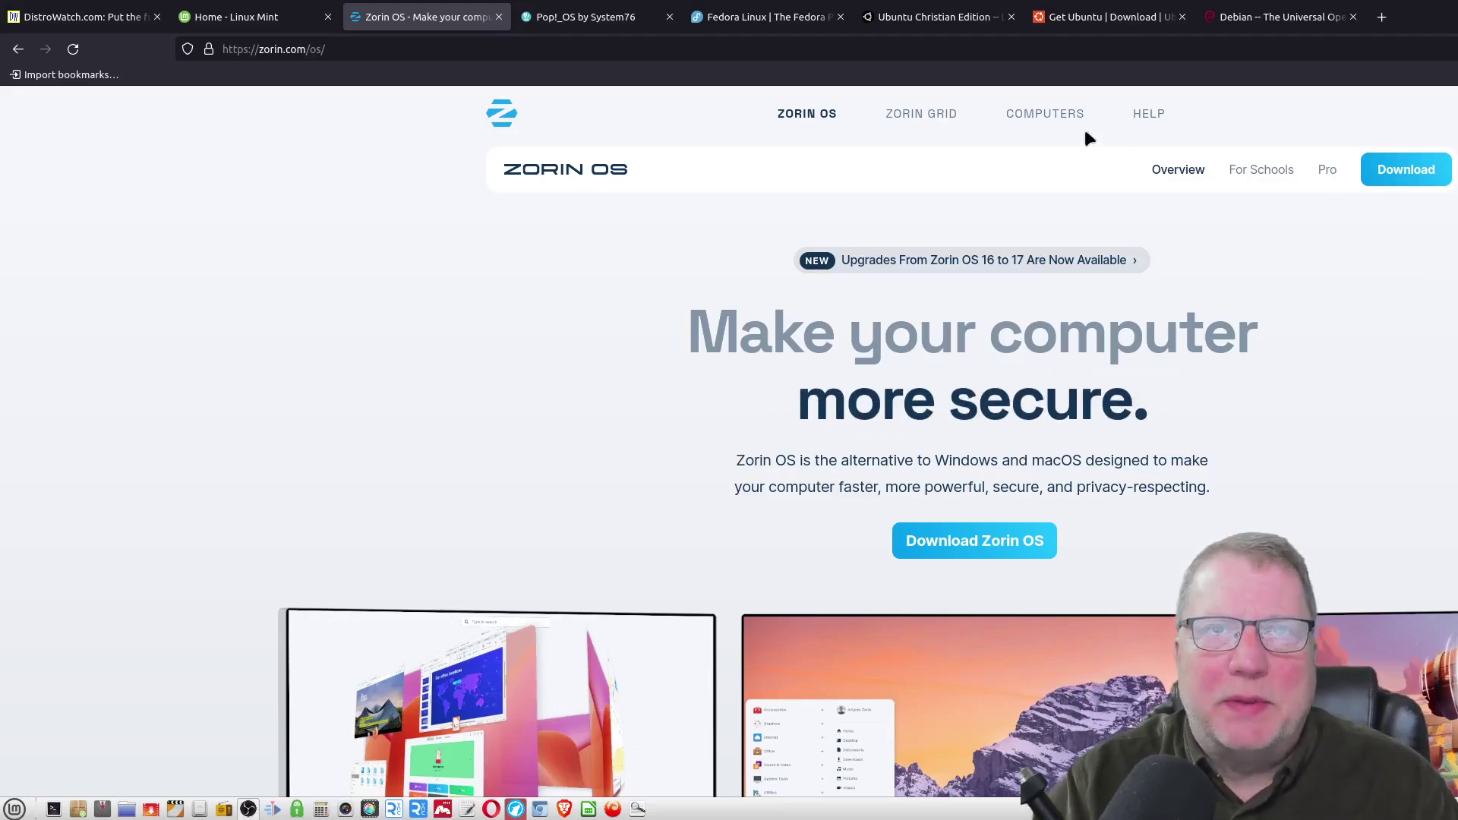
left_click(1070, 26)
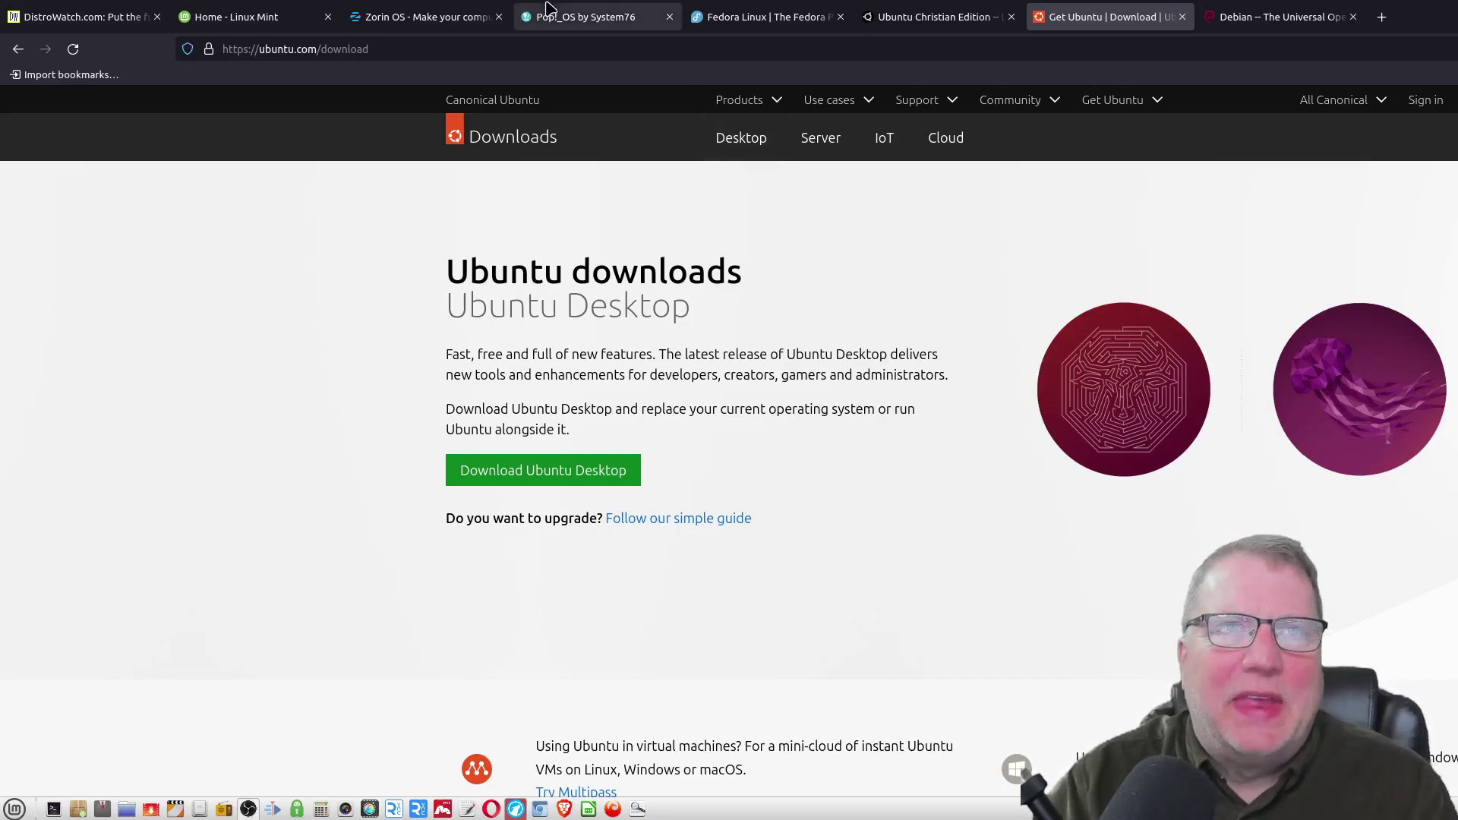
left_click(574, 24)
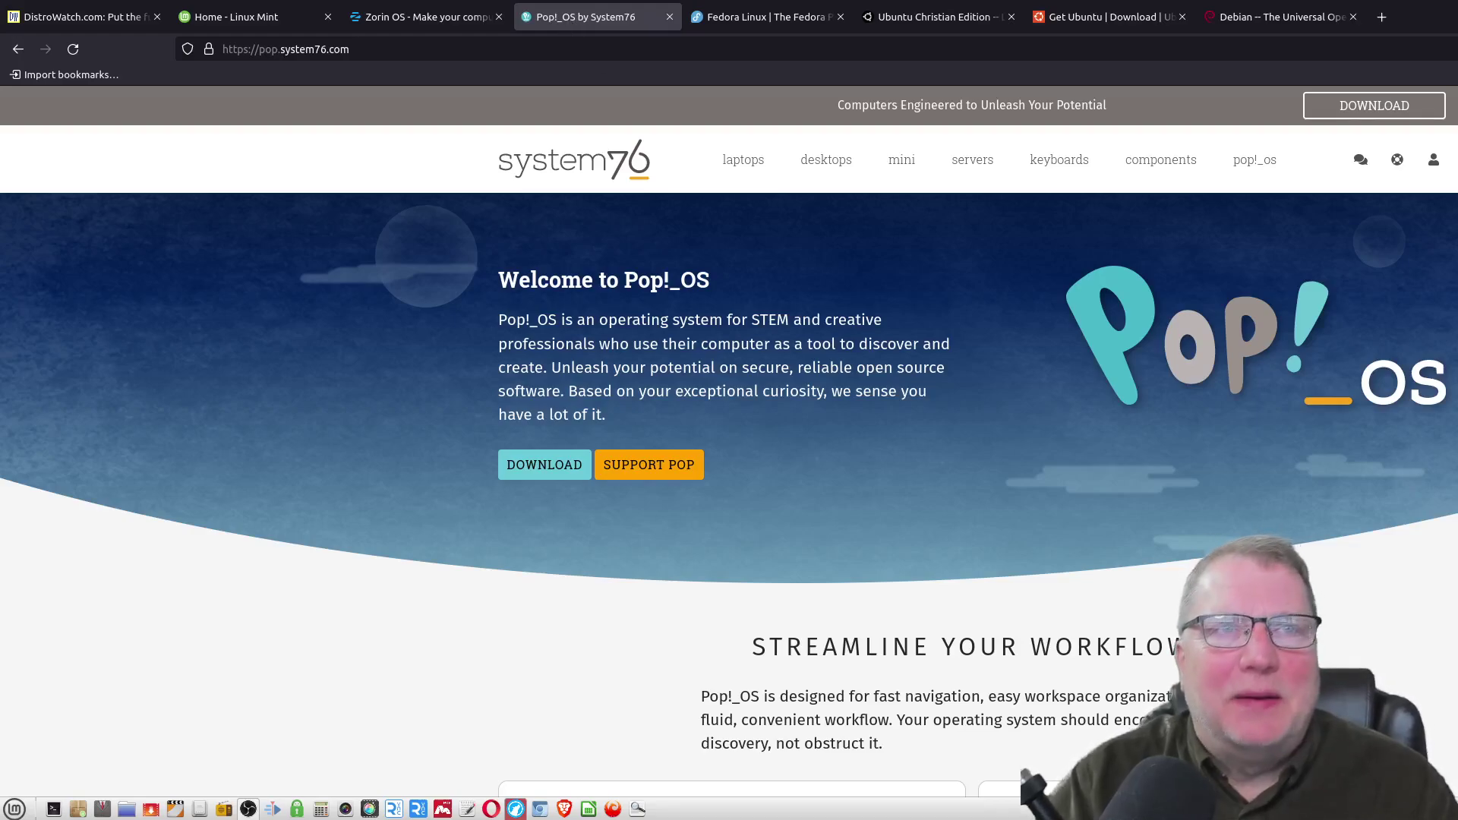
left_click(430, 14)
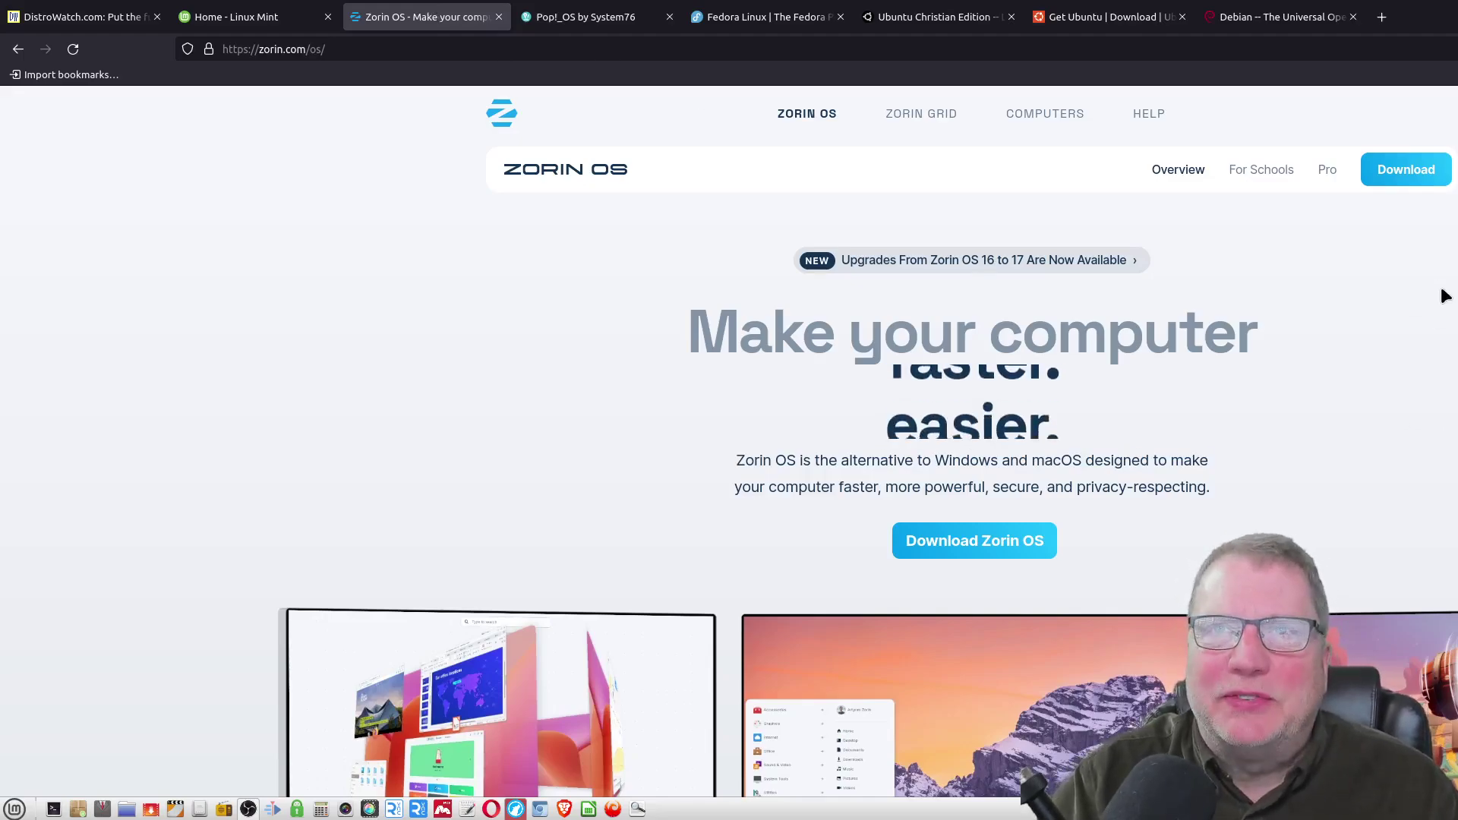
Step: Show the Debian homepage, then Zorin OS, ending on the Linux Mint 21.3 homepage
left_click(1295, 23)
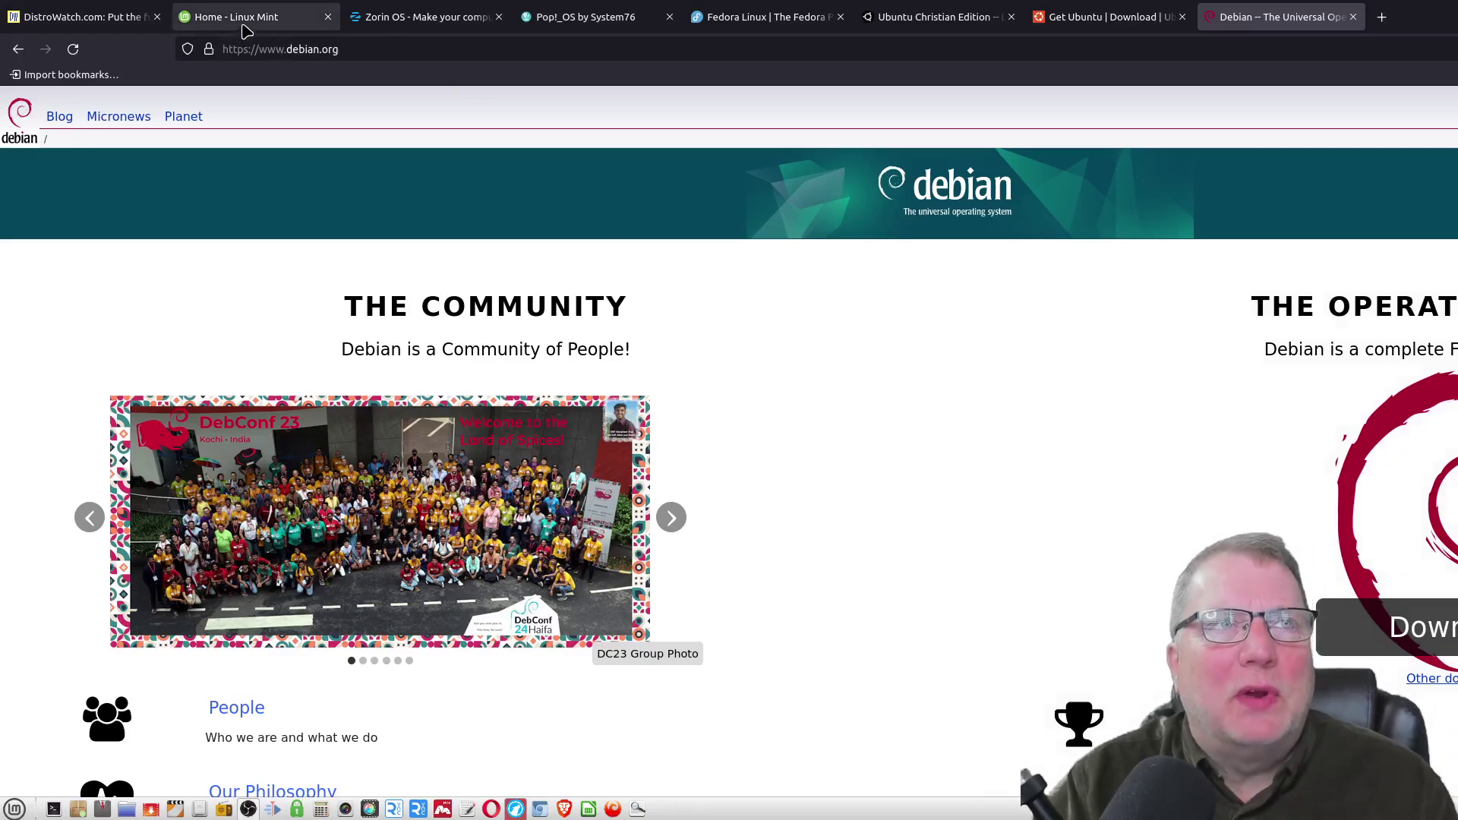
left_click(425, 18)
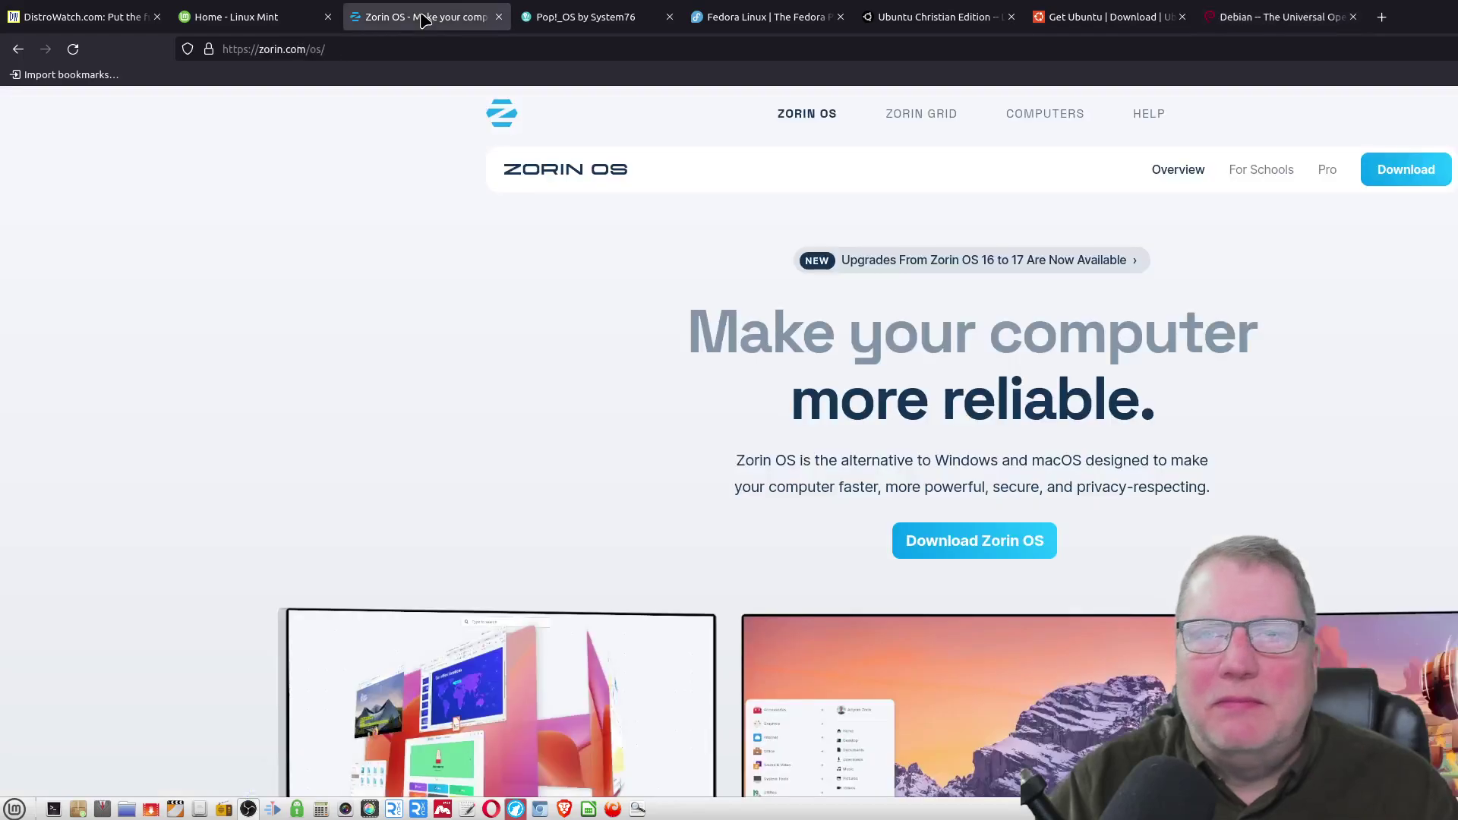
left_click(256, 17)
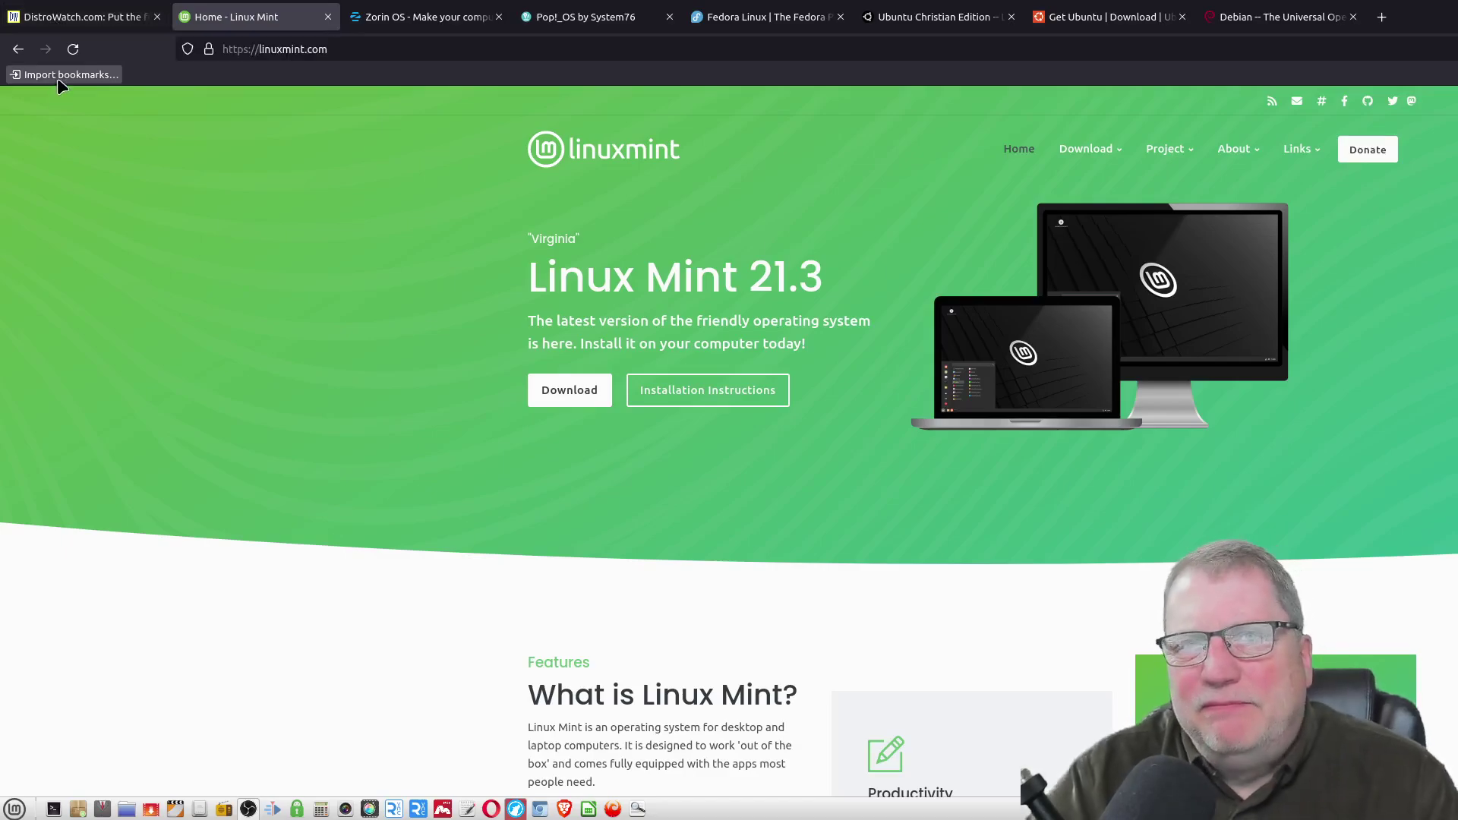
left_click(86, 18)
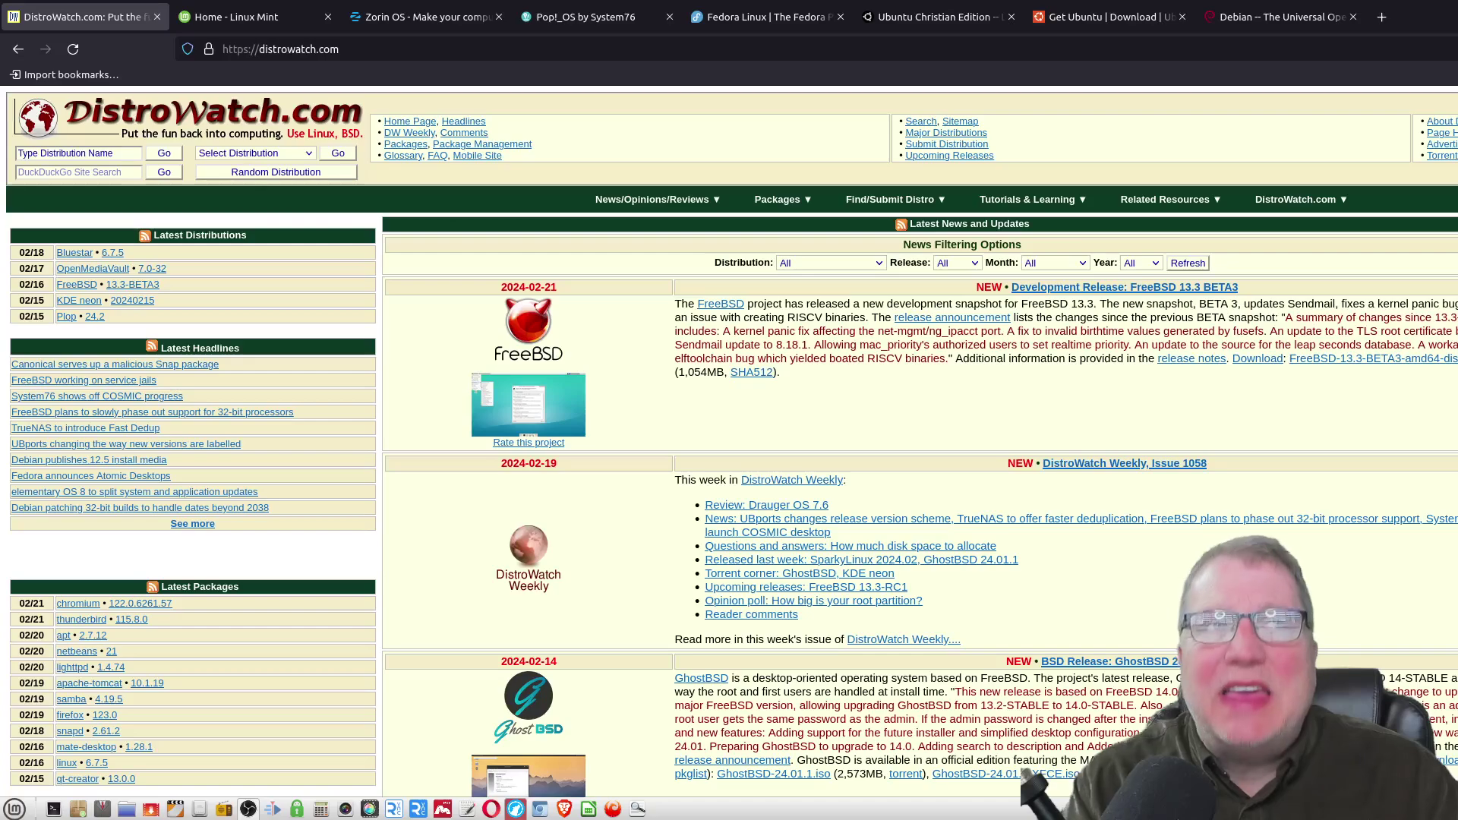
left_click(446, 26)
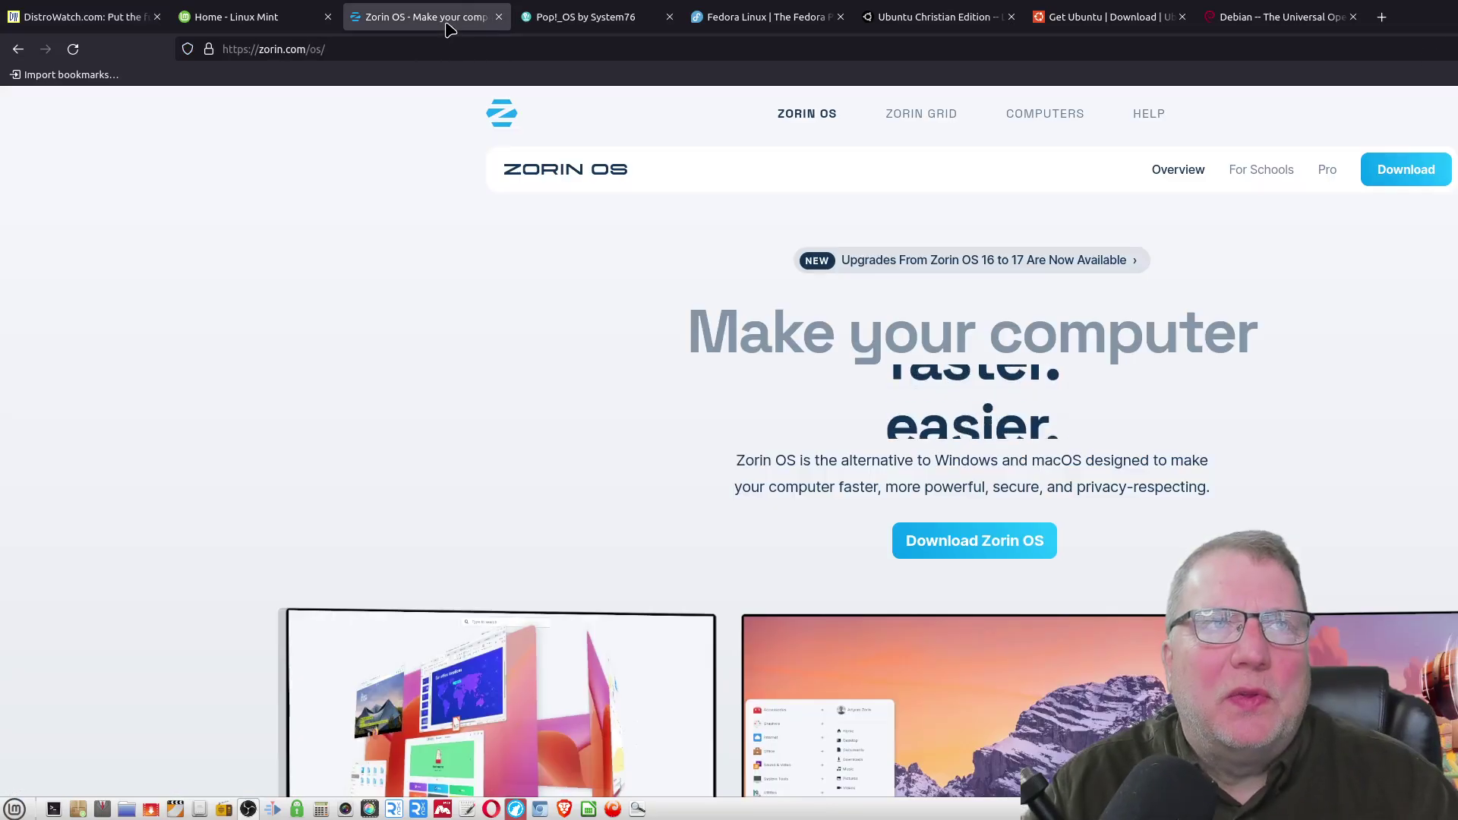
left_click(79, 19)
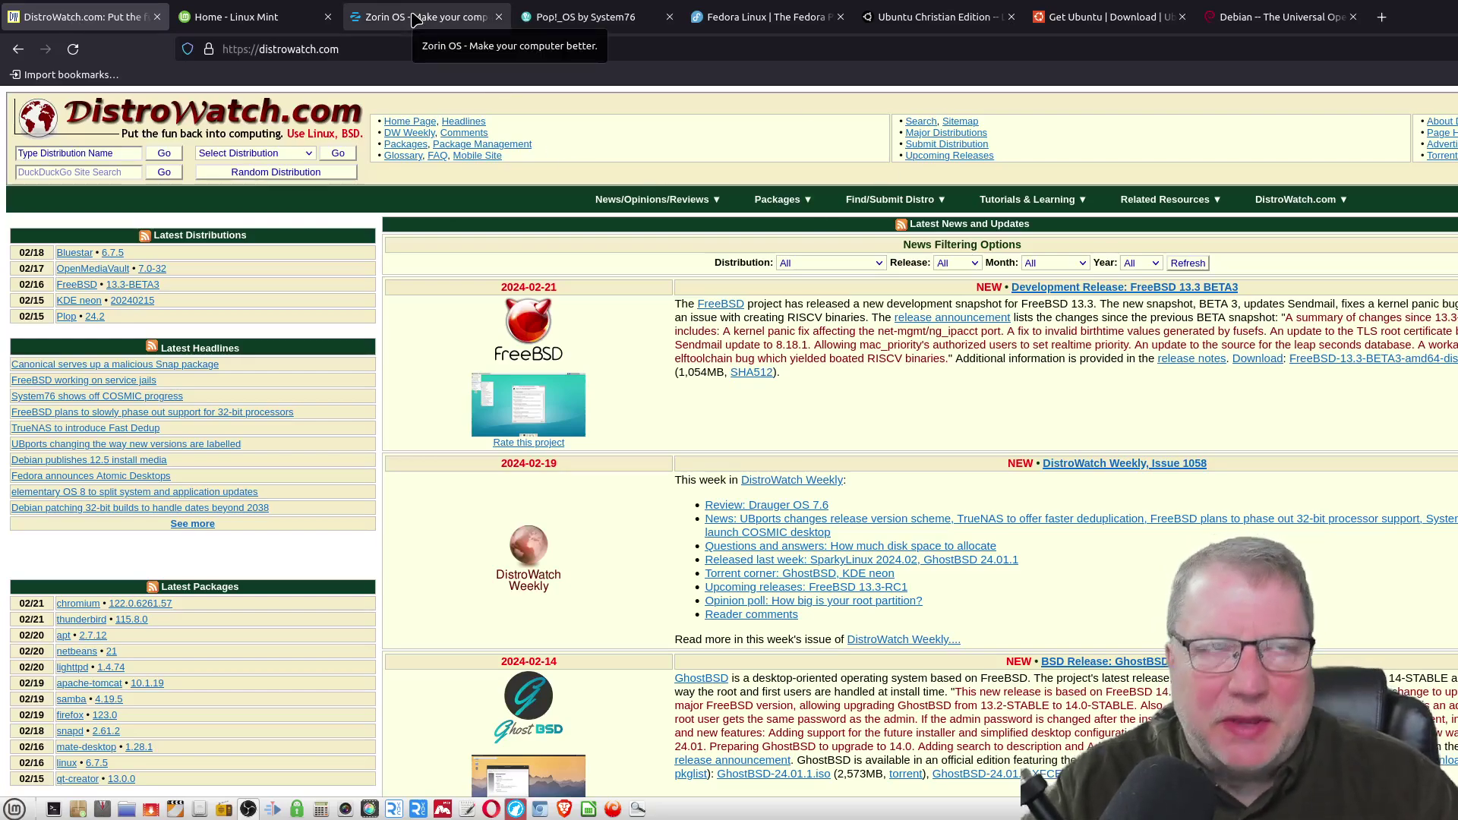
left_click(416, 20)
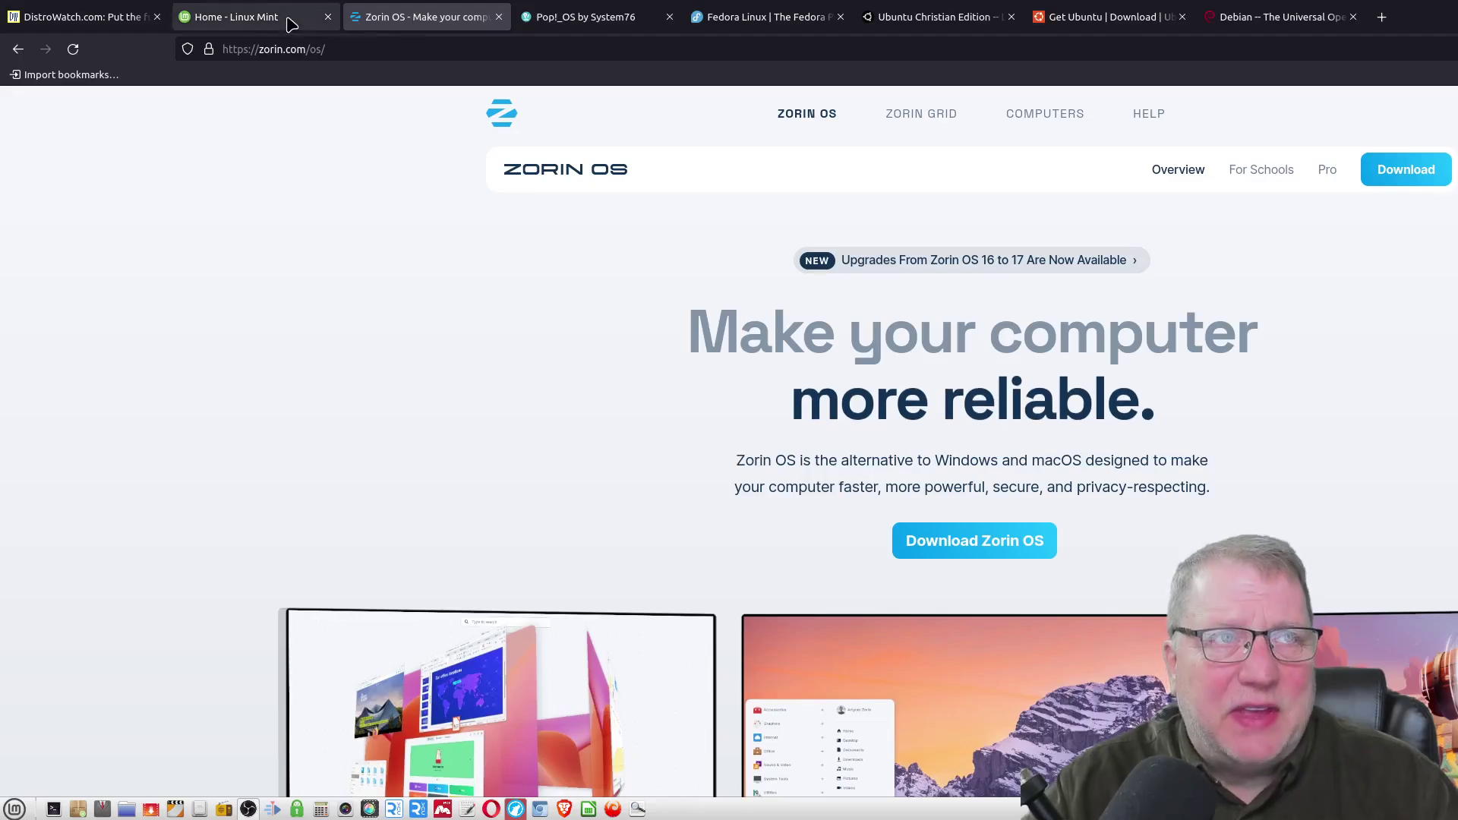
left_click(84, 30)
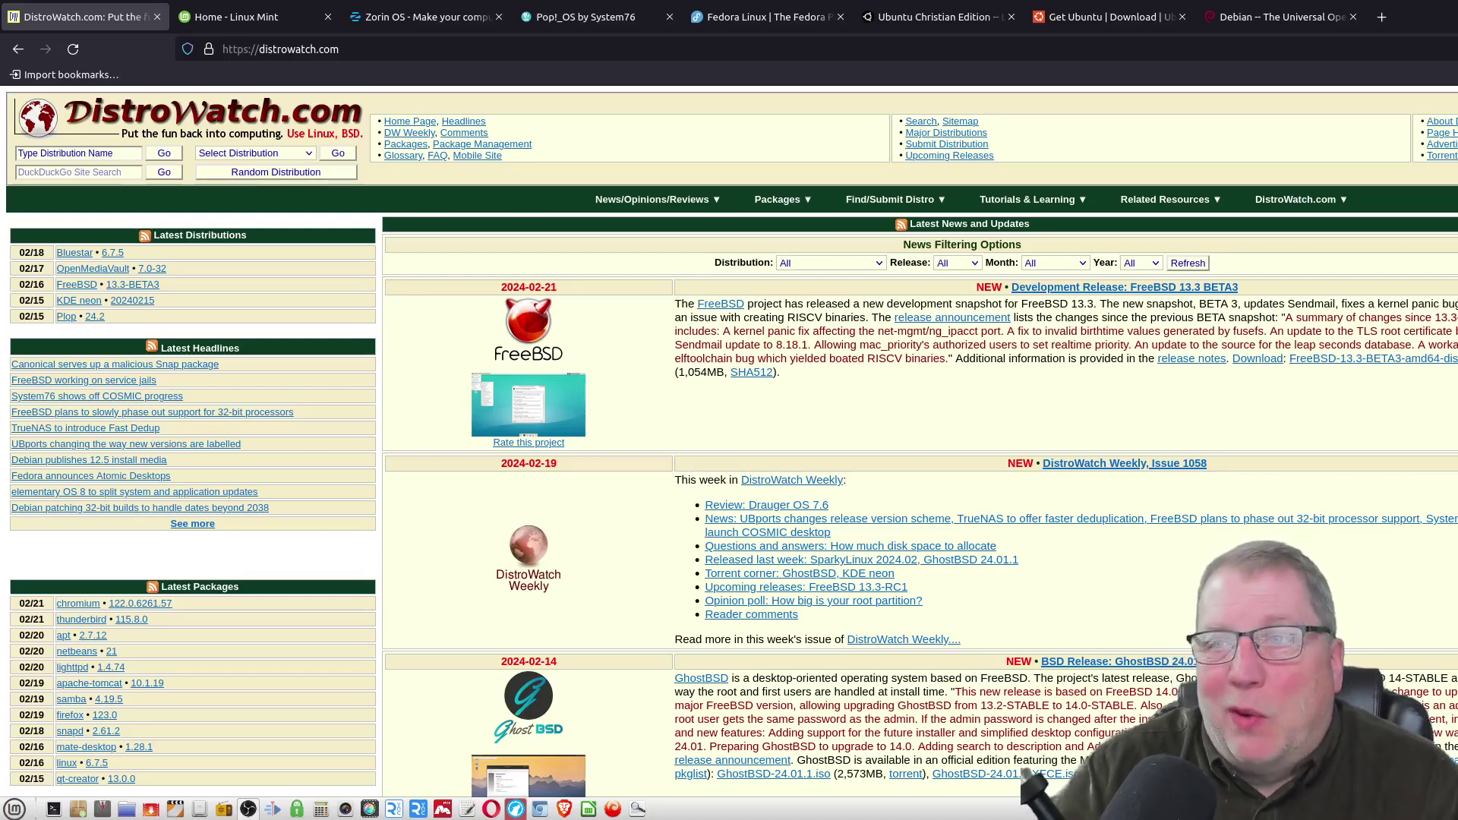
scroll(729, 456, "down", 5)
scroll(730, 456, "down", 1)
scroll(729, 456, "down", 3)
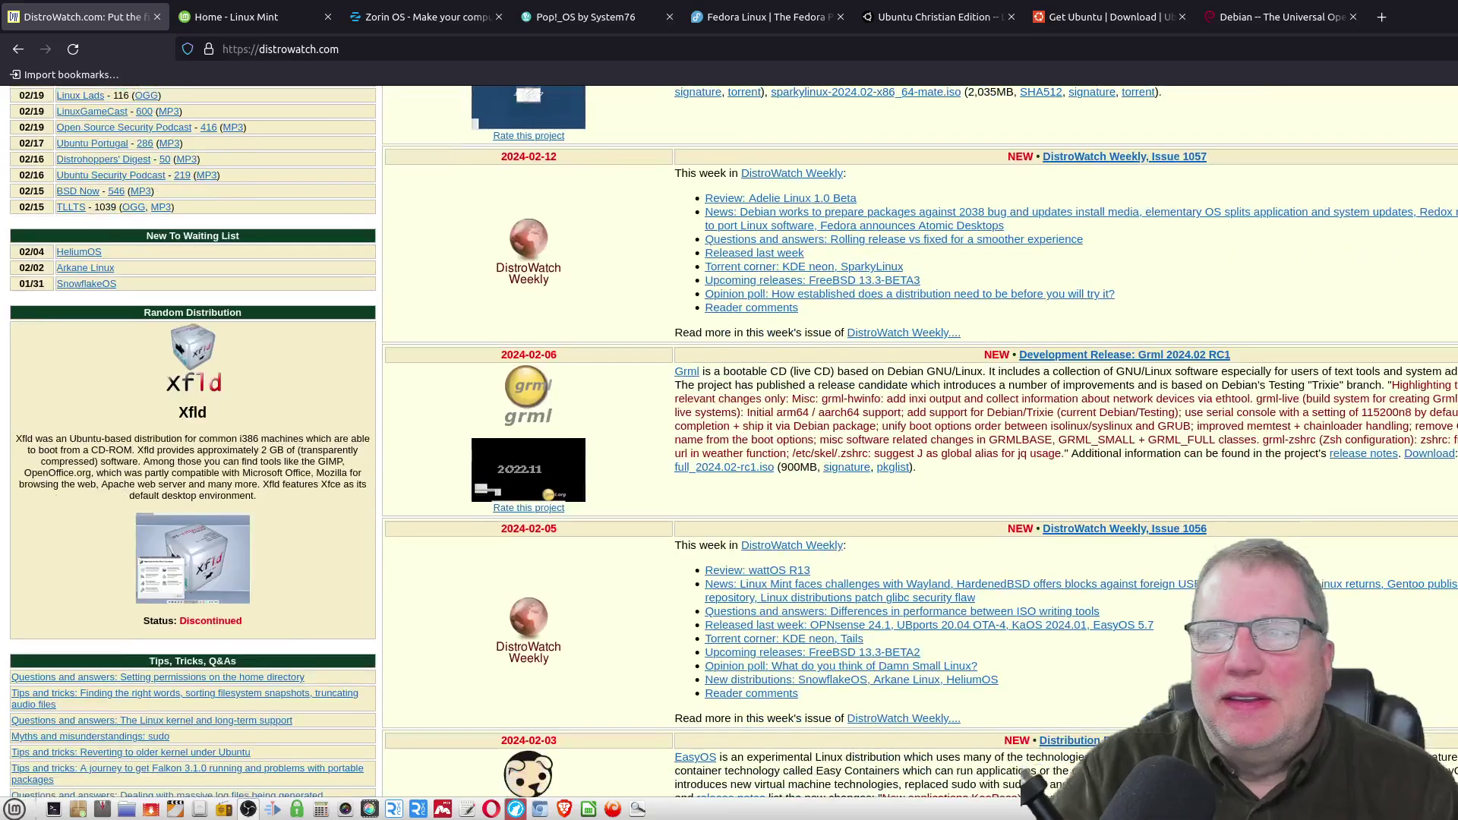
scroll(729, 456, "down", 2)
scroll(729, 456, "down", 1)
scroll(729, 455, "up", 5)
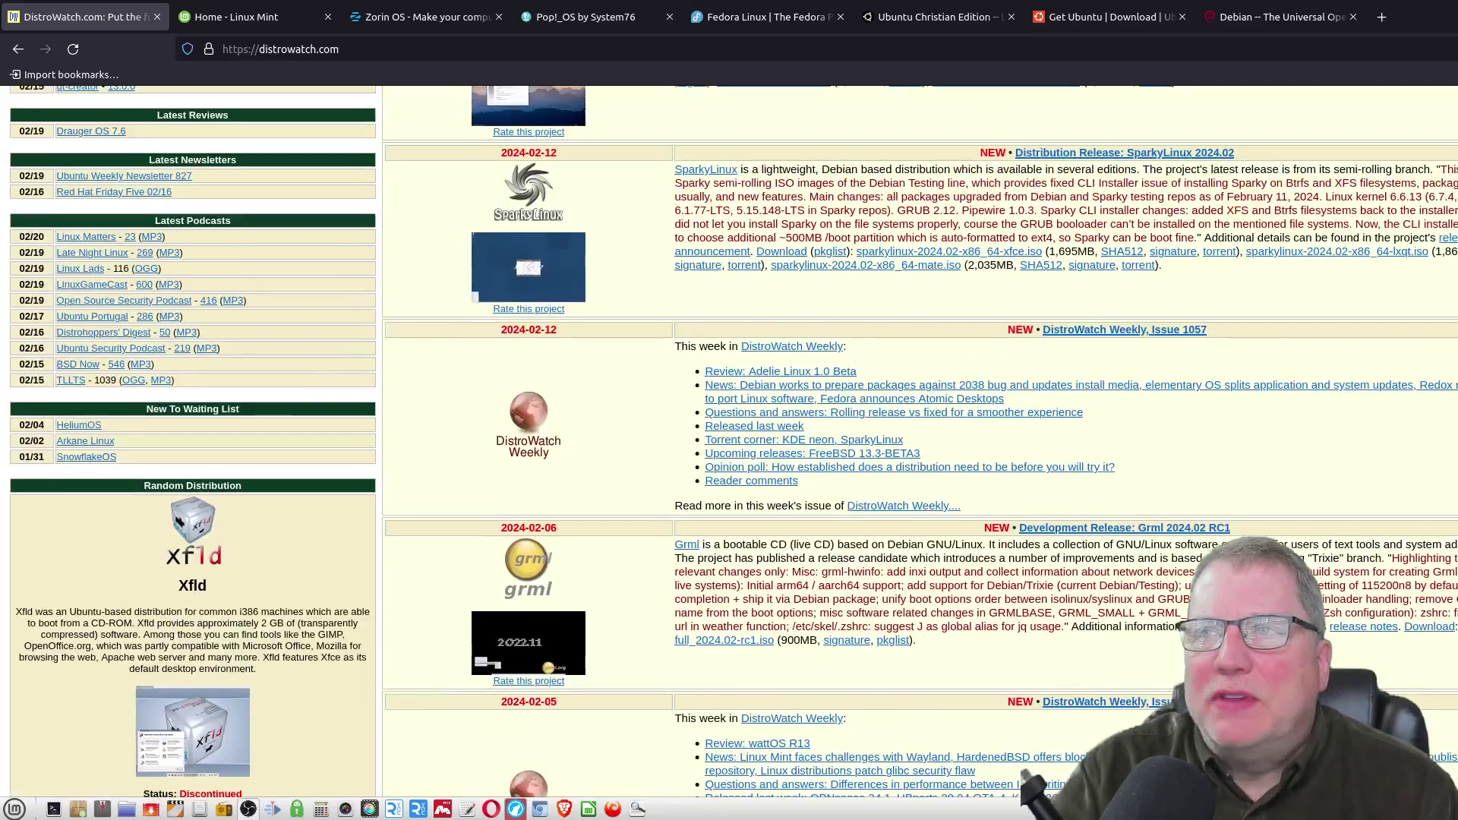
scroll(729, 457, "up", 5)
scroll(729, 456, "up", 2)
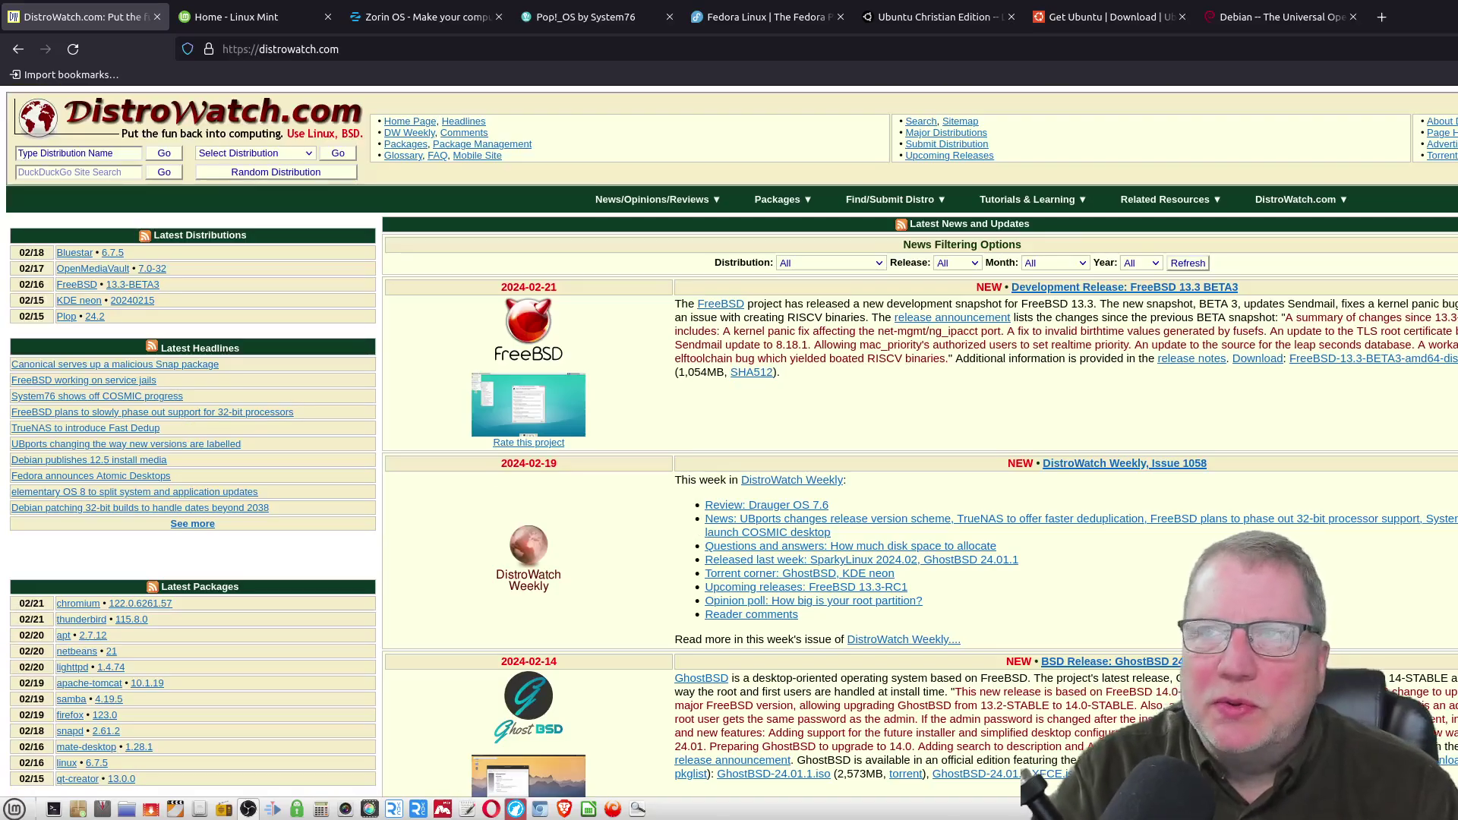
scroll(729, 456, "down", 5)
scroll(729, 456, "down", 3)
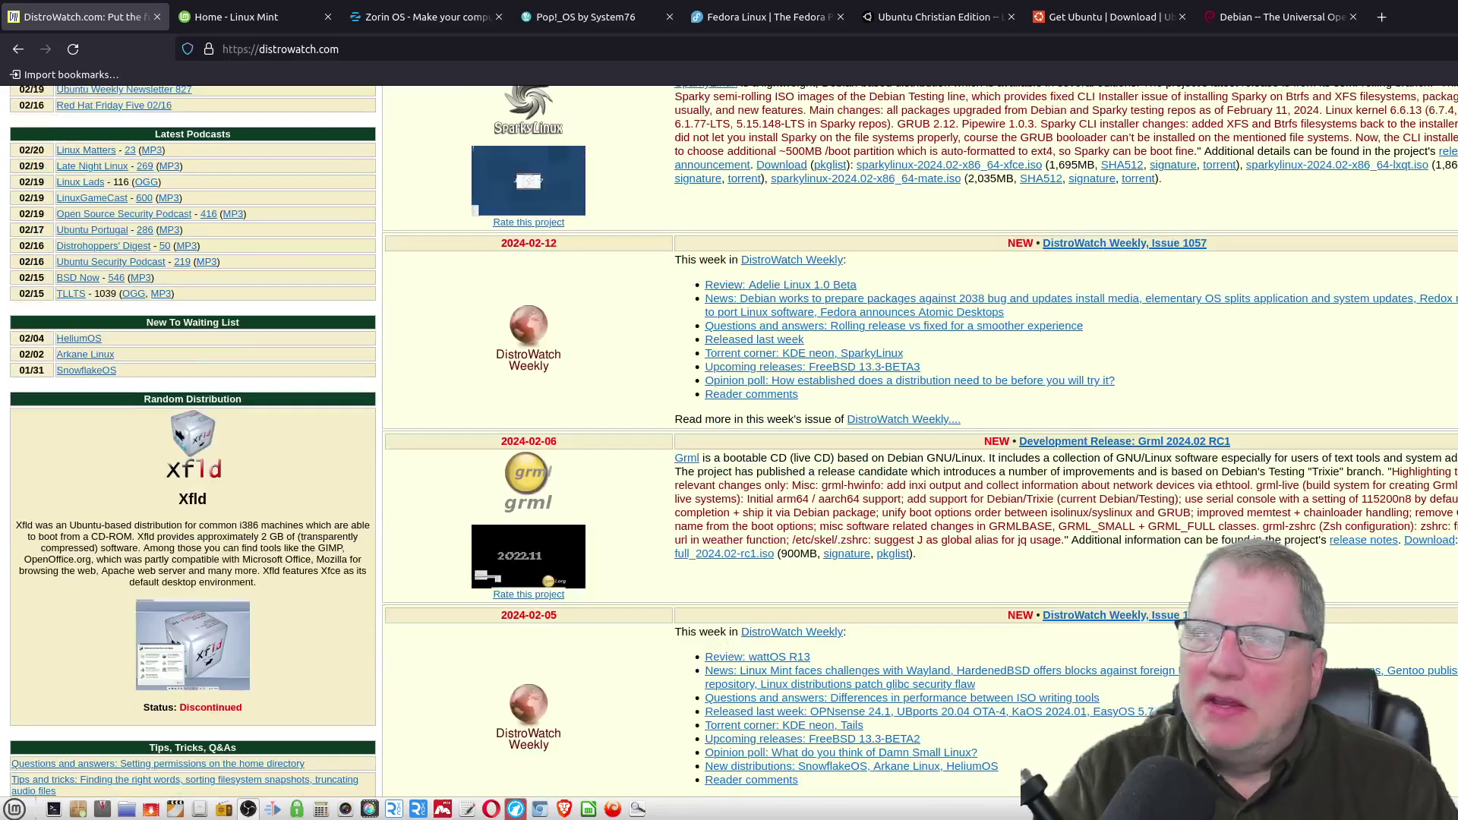
scroll(729, 455, "down", 3)
scroll(729, 456, "up", 2)
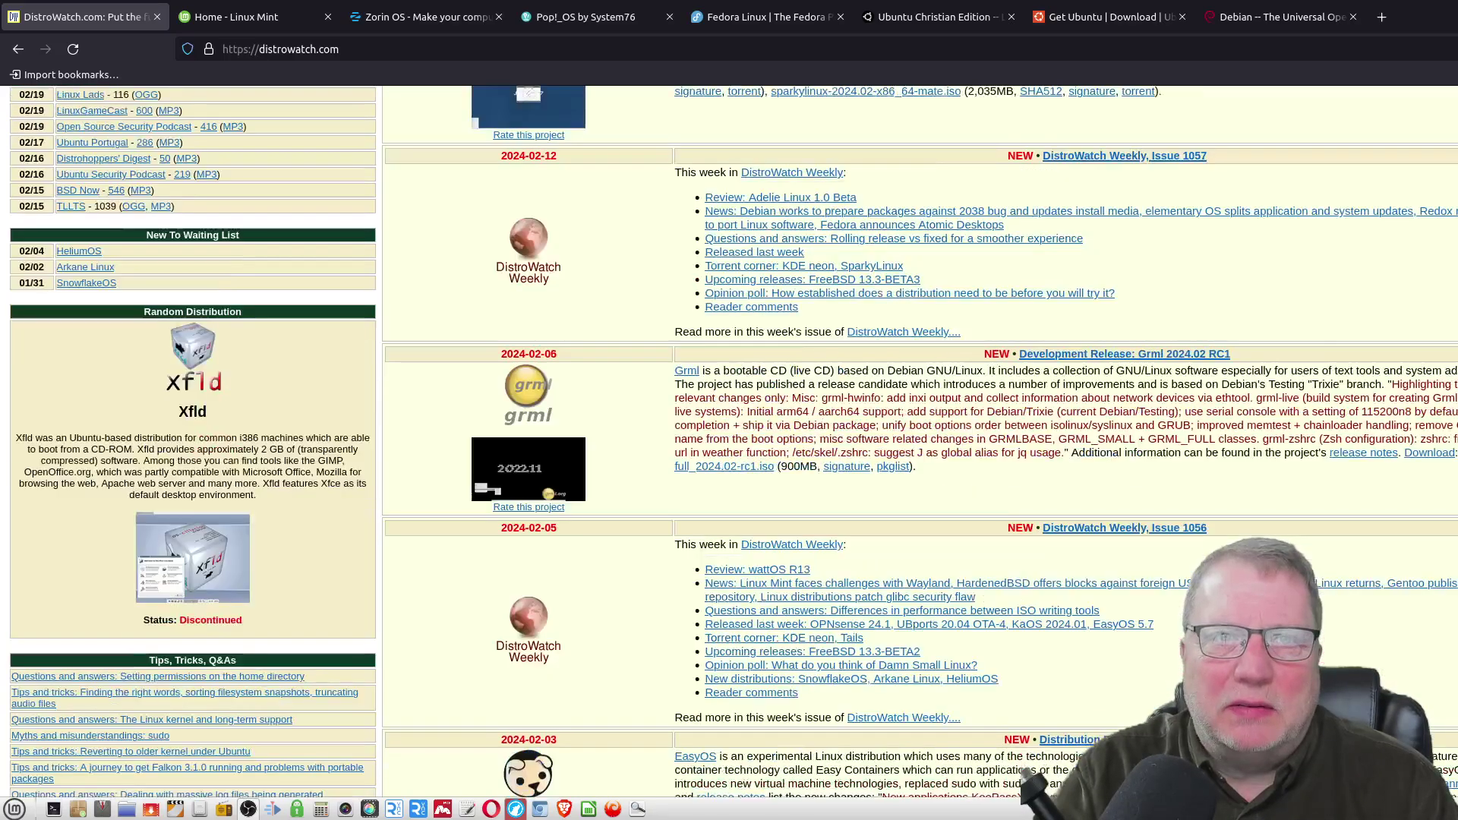
scroll(730, 456, "up", 8)
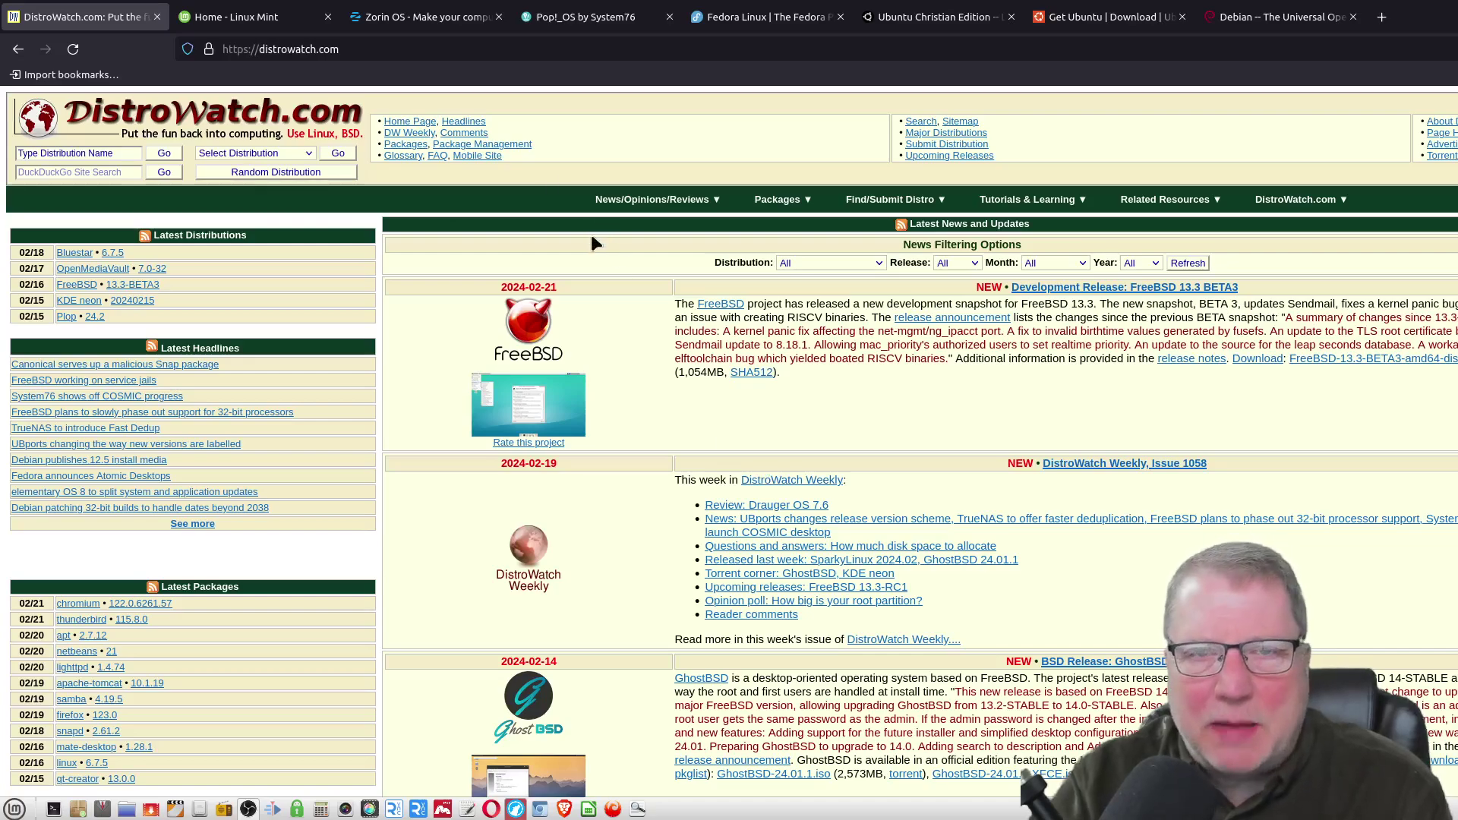
Step: Glance at the Linux Mint and Zorin OS homepages, then show Pop!_OS by System76
left_click(260, 22)
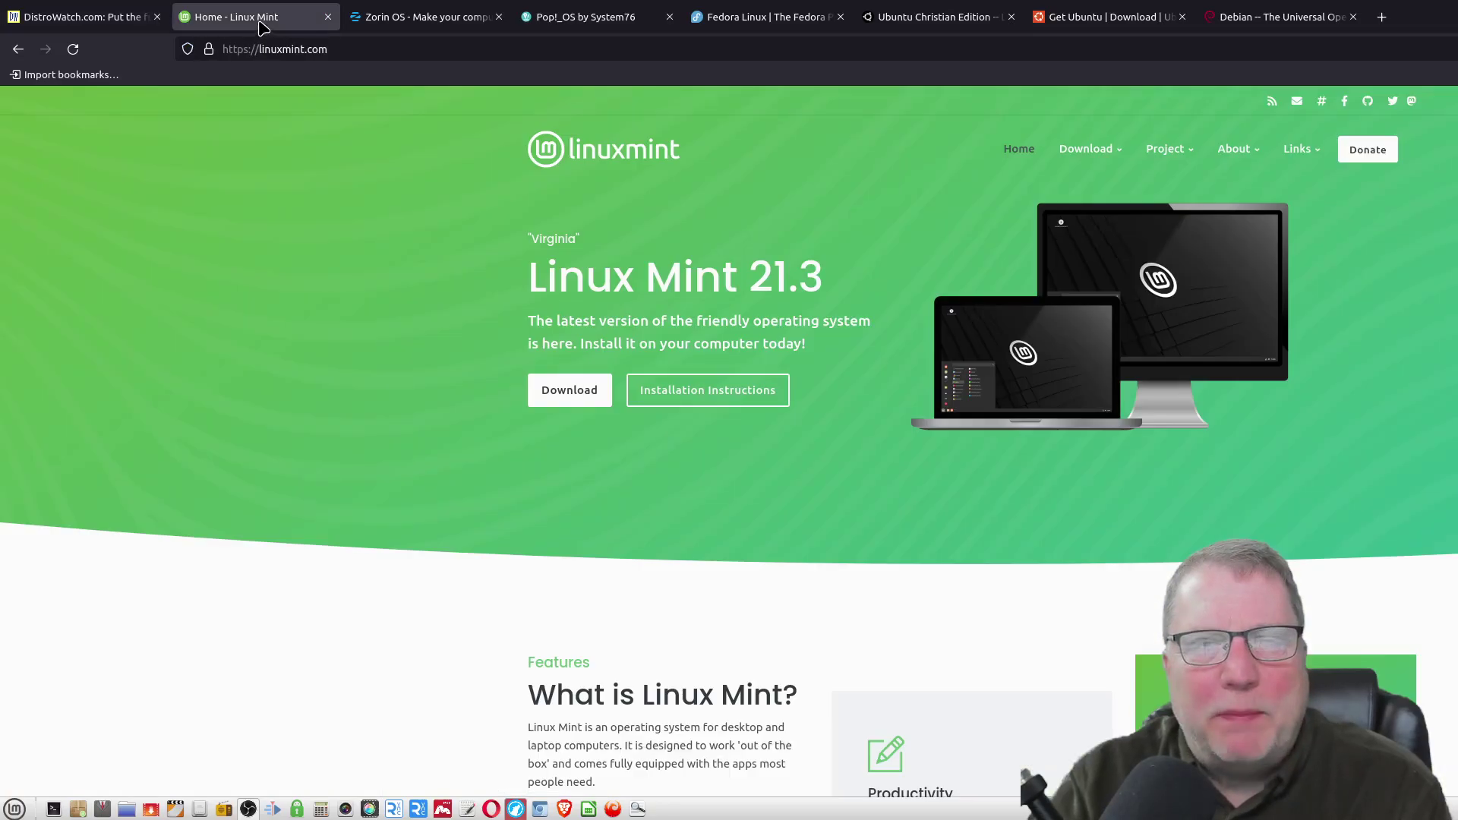
left_click(447, 16)
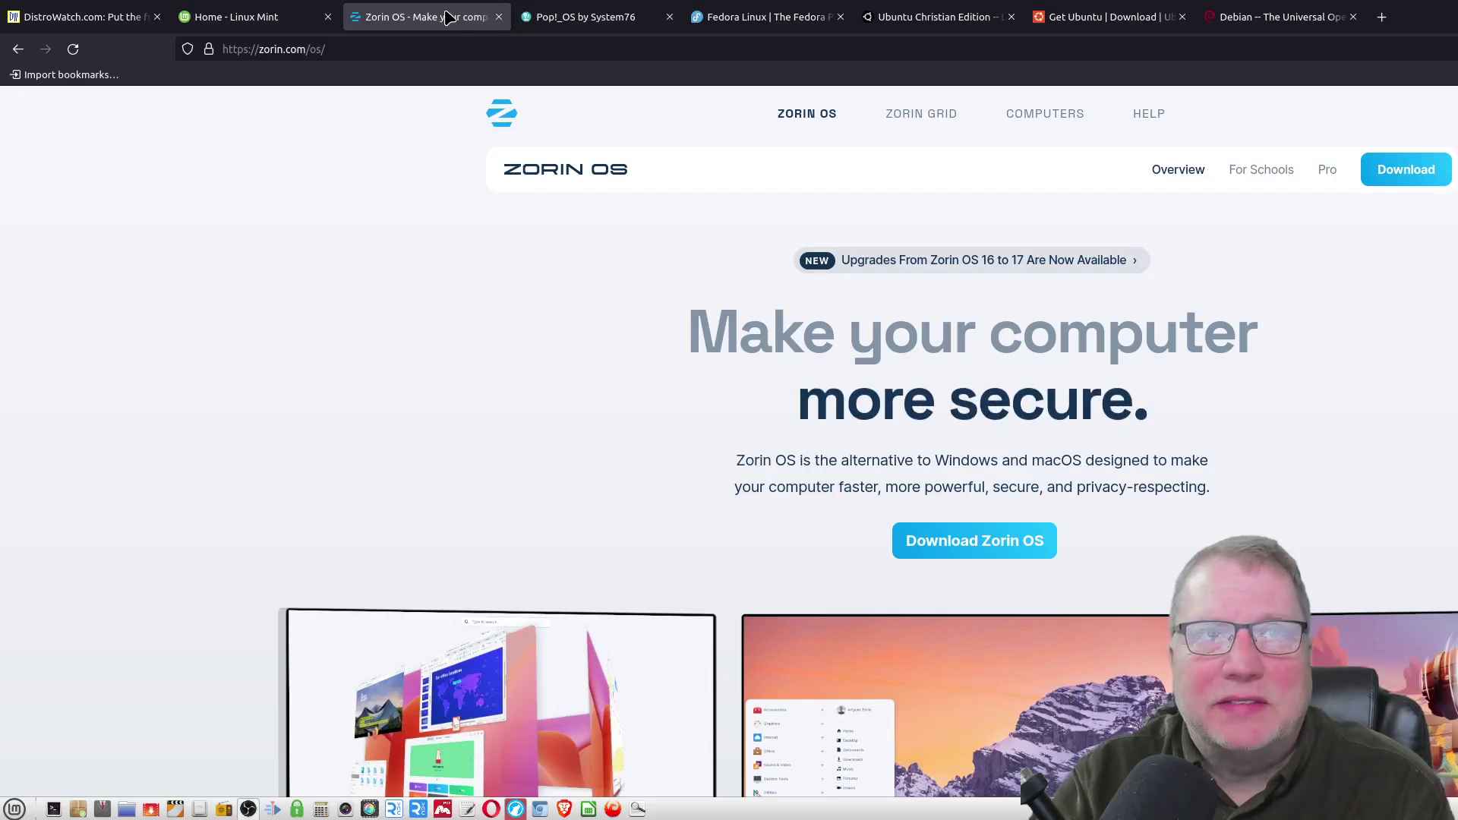
left_click(592, 16)
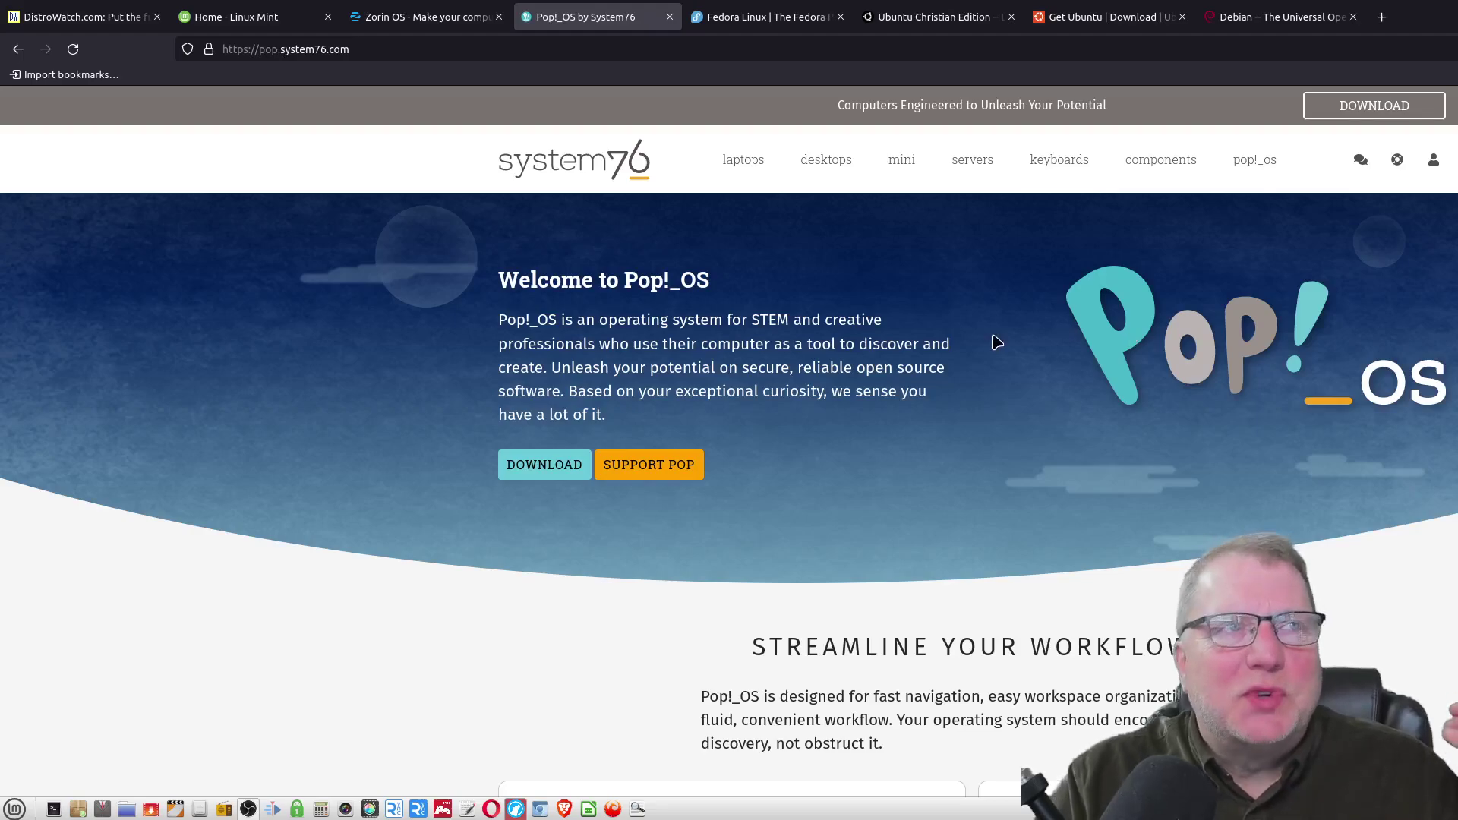
Step: Return to DistroWatch's front page with its latest news entries
left_click(105, 23)
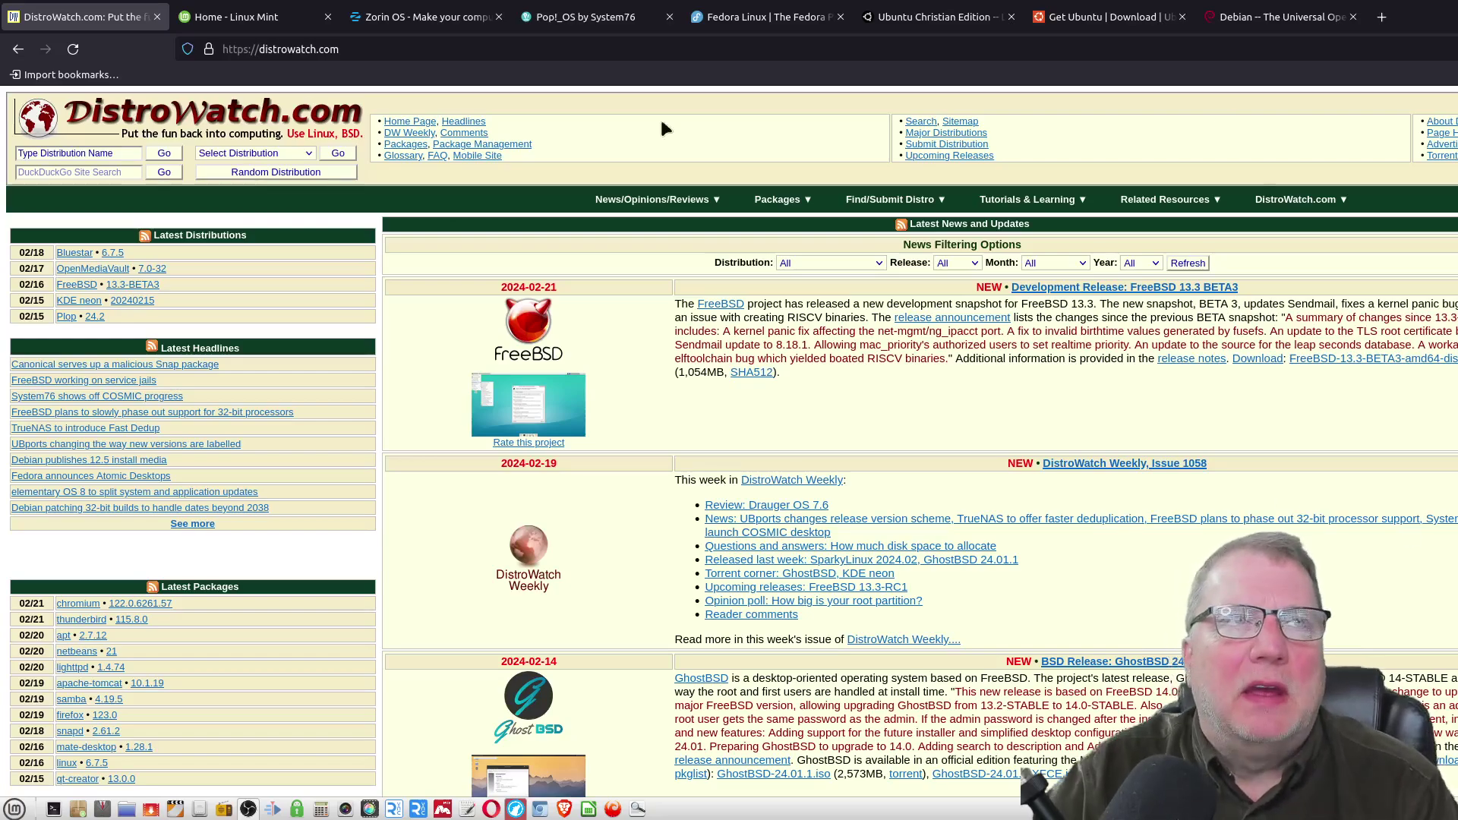
left_click(260, 20)
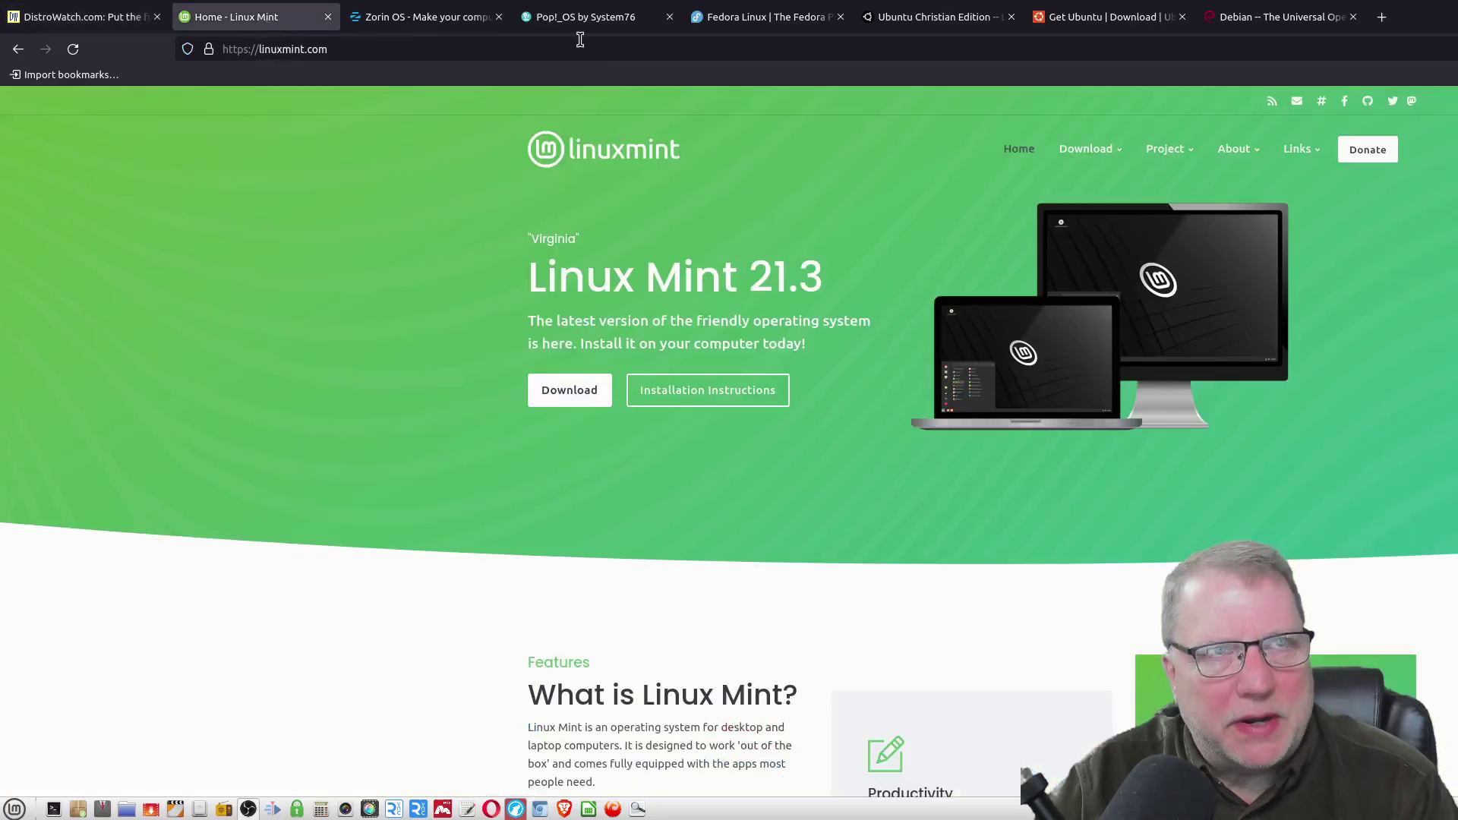
left_click(463, 23)
left_click(603, 25)
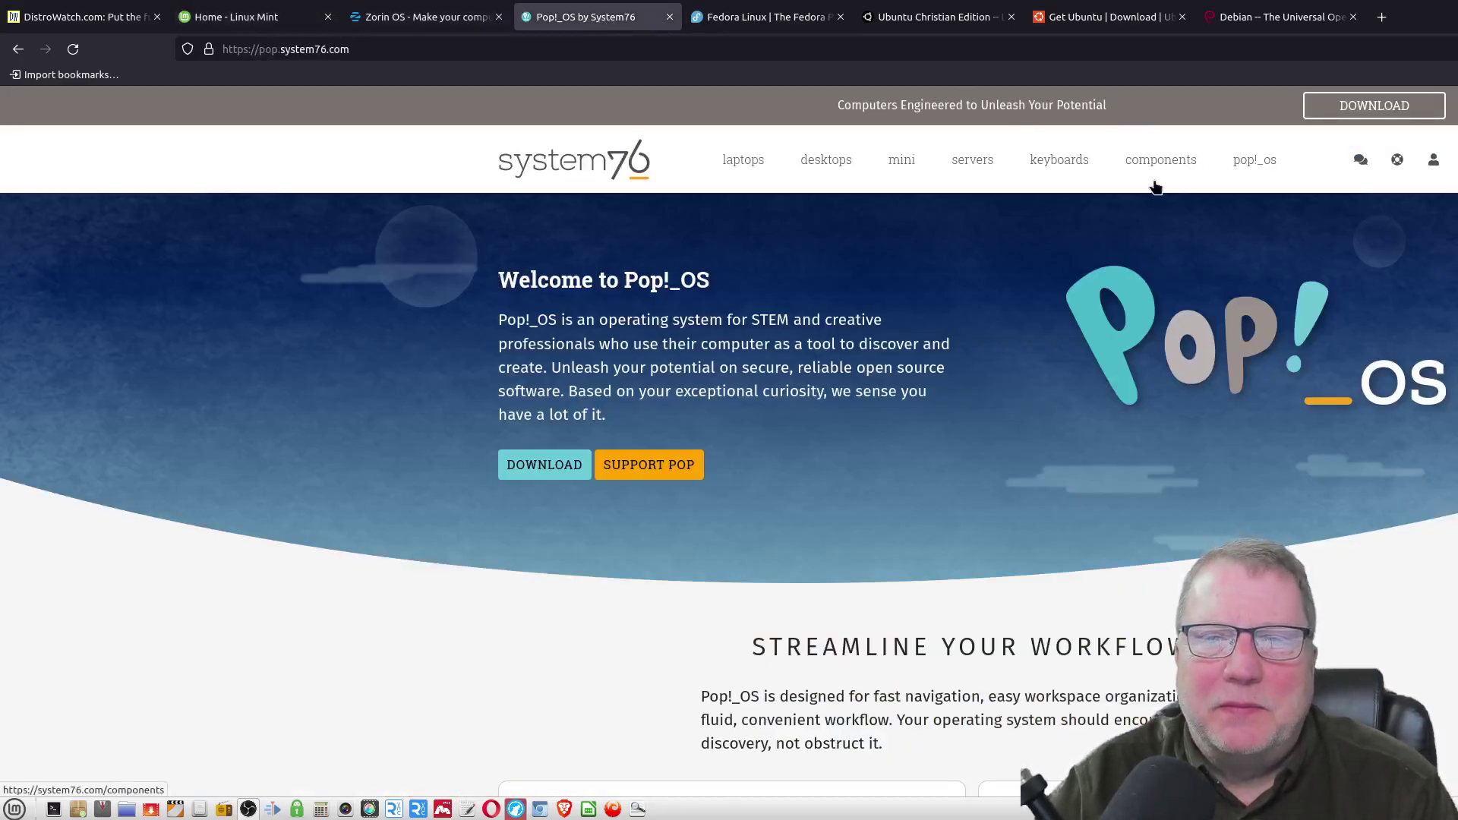
left_click(222, 19)
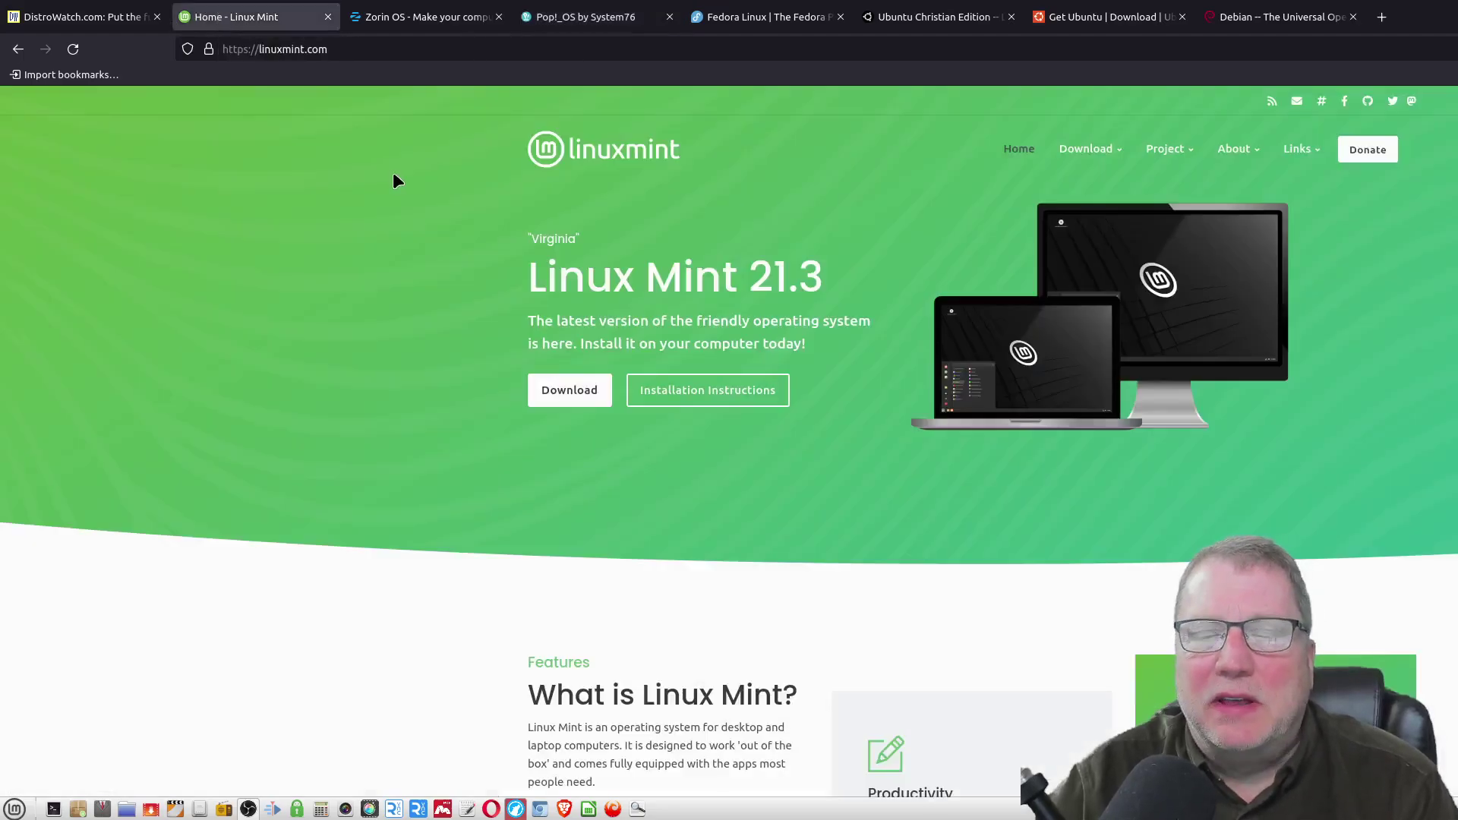
left_click(97, 20)
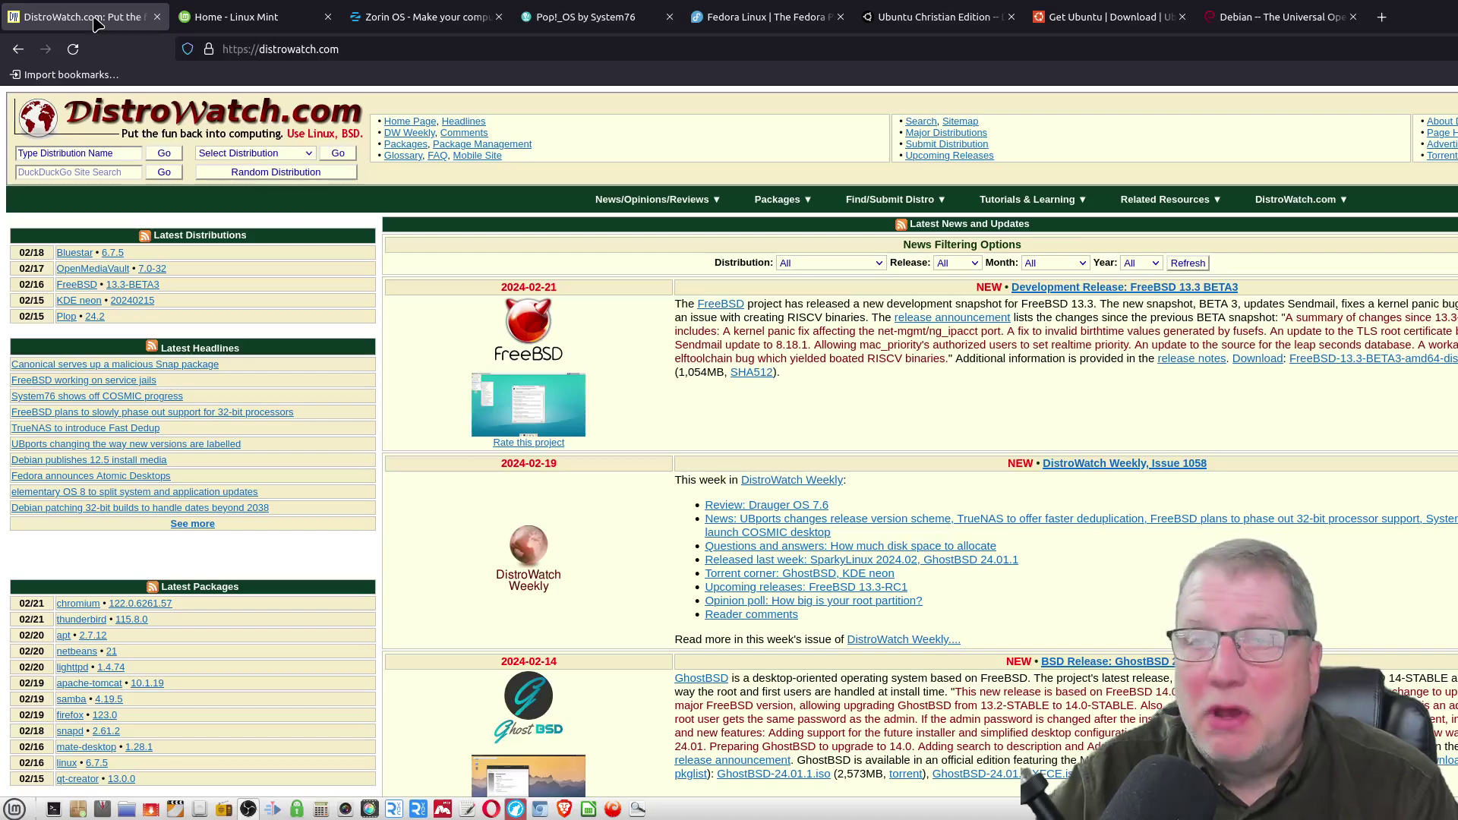